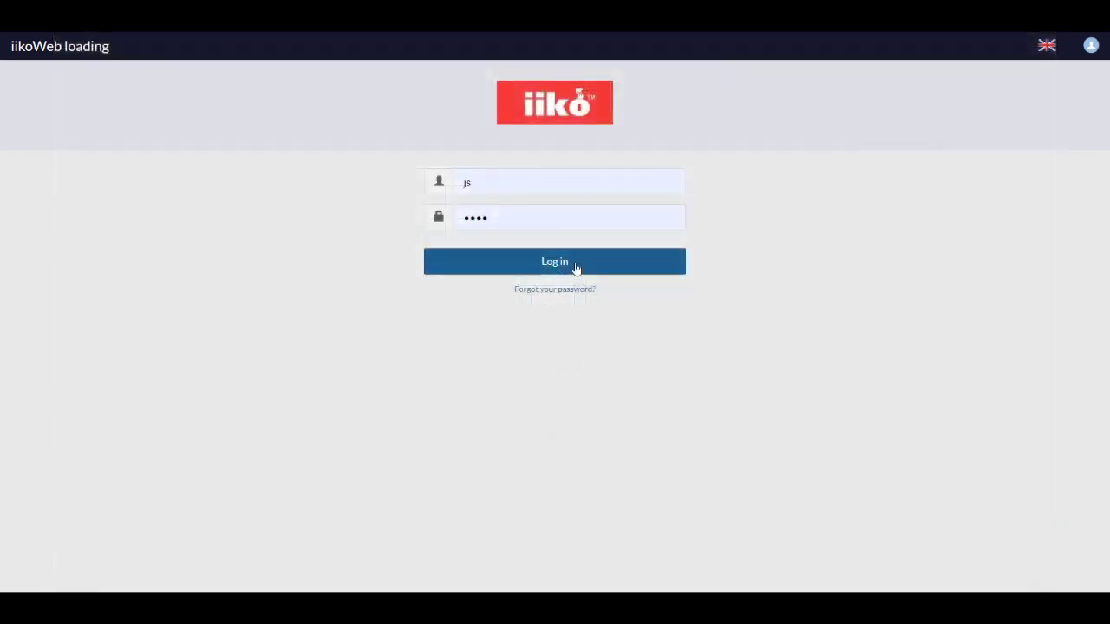
Log in and start creating a new purchasing workflow in the system configuration's inventory section
{"action": "left_click", "coordinate": [575, 265]}
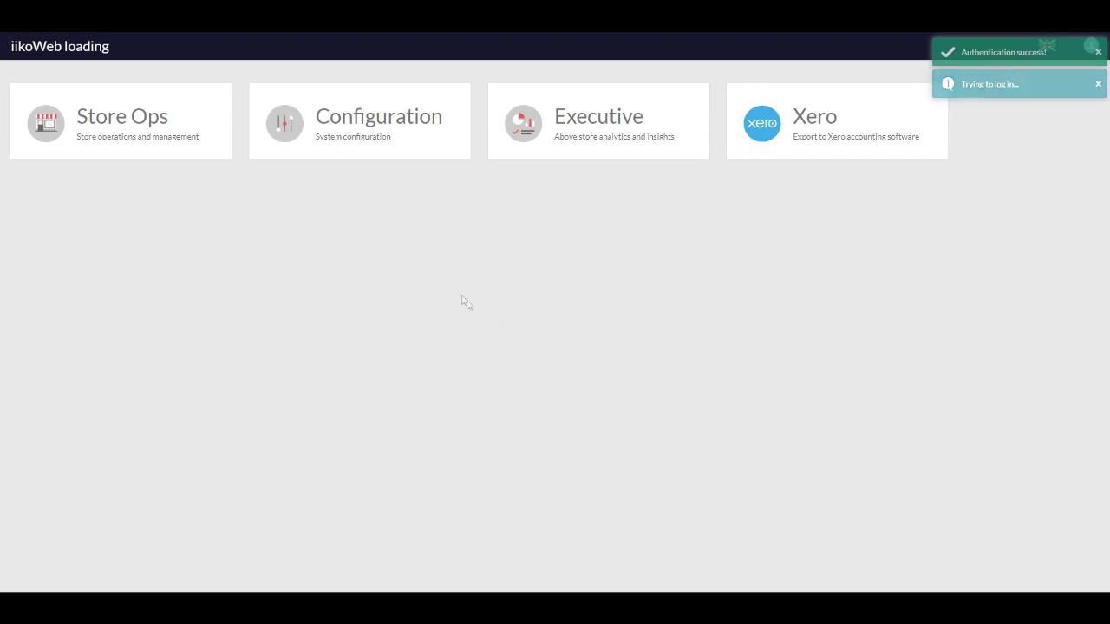
{"action": "left_click", "coordinate": [368, 140]}
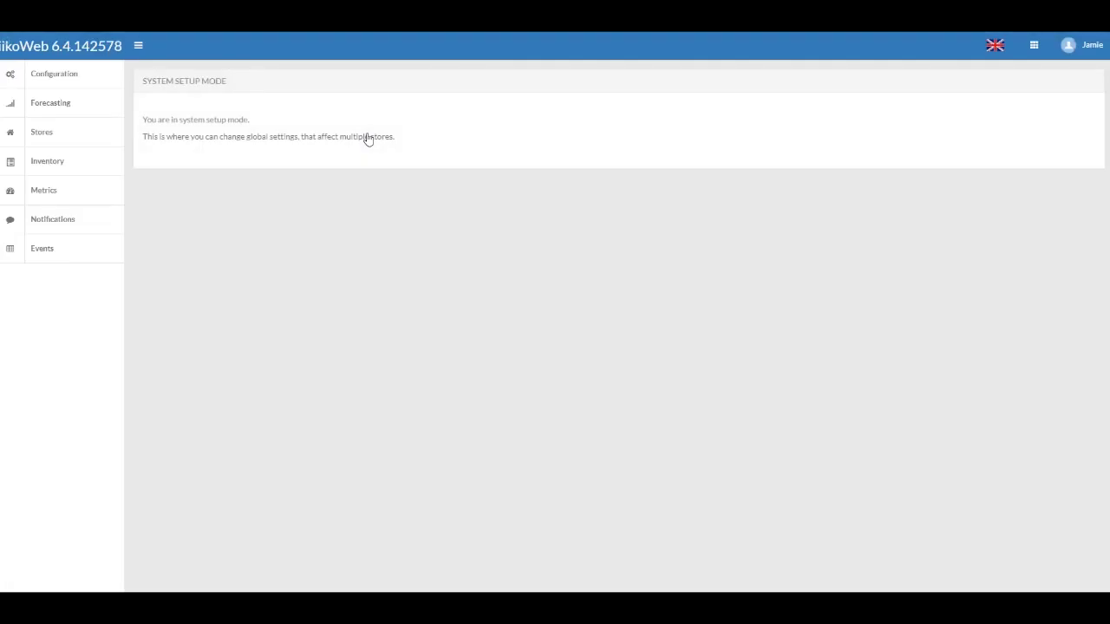
{"action": "left_click", "coordinate": [32, 160]}
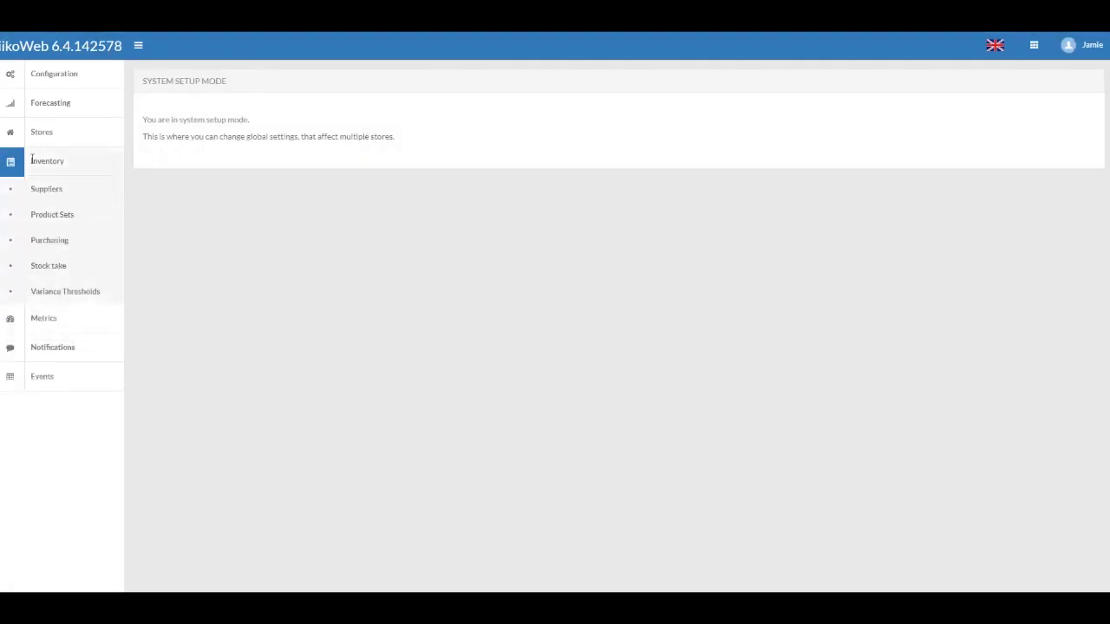
{"action": "left_click", "coordinate": [51, 249]}
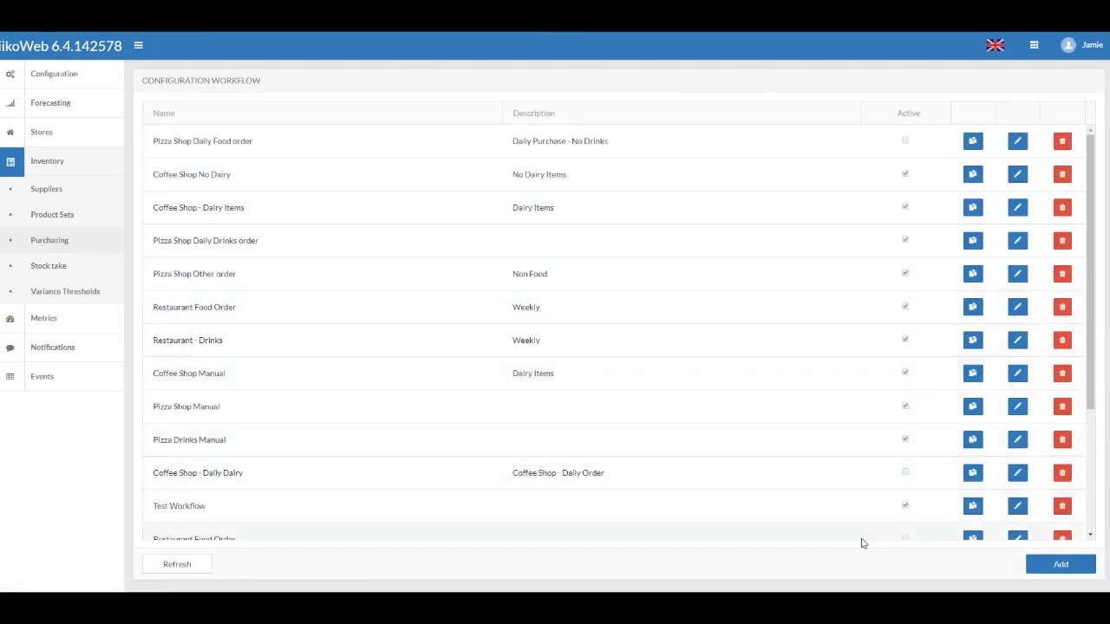
{"action": "left_click", "coordinate": [1060, 566]}
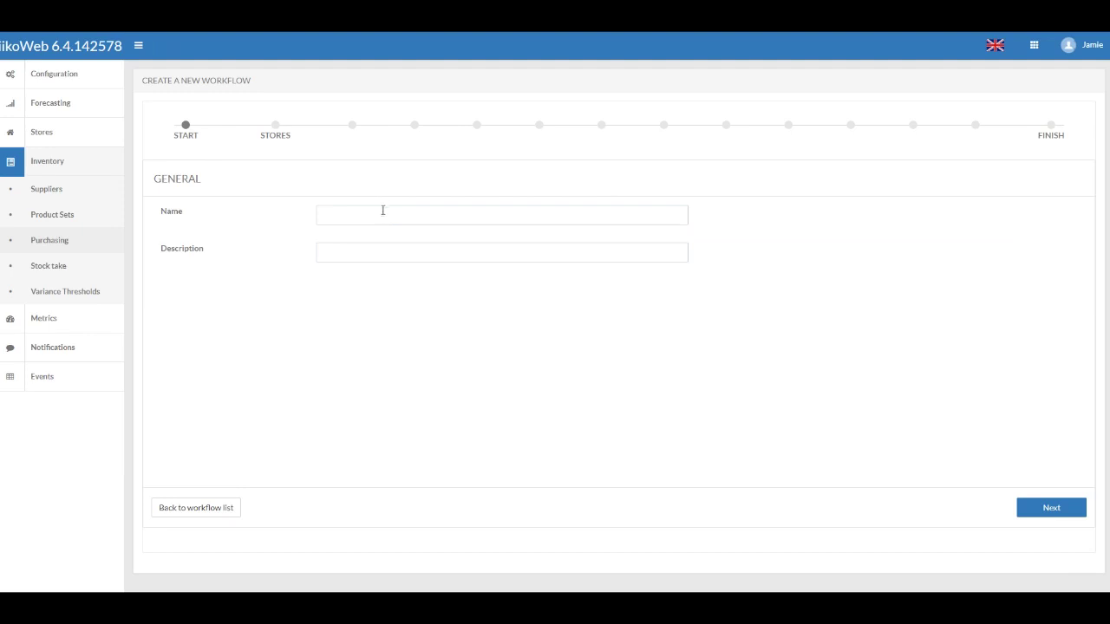
Enter "Cafe Special Order" as both the workflow's name and description, and proceed to the store settings
{"action": "left_click", "coordinate": [385, 213]}
{"action": "type", "text": "Cafe Special Order"}
{"action": "left_click_drag", "start_coordinate": [397, 216], "coordinate": [285, 219]}
{"action": "key", "text": "ctrl+c"}
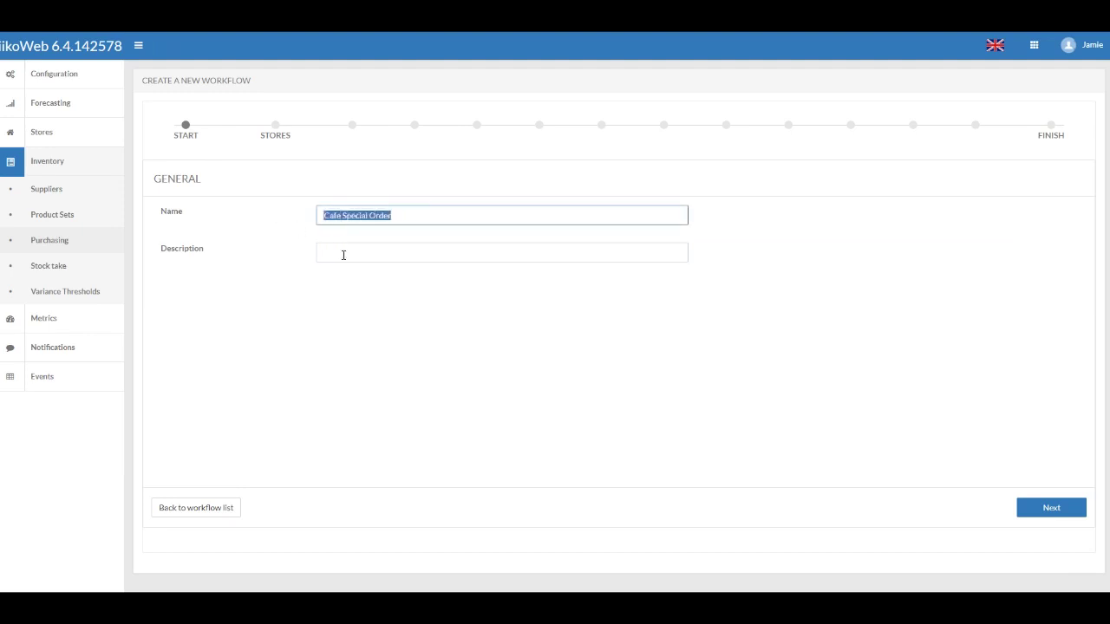
{"action": "left_click", "coordinate": [343, 255]}
{"action": "key", "text": "ctrl+v"}
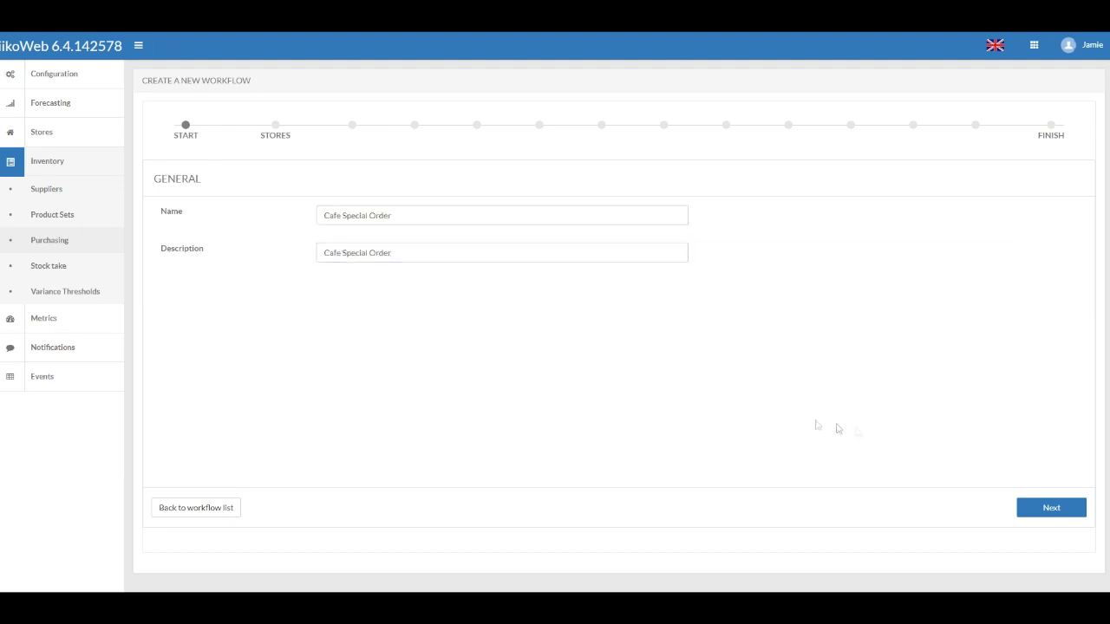
{"action": "left_click", "coordinate": [1035, 513]}
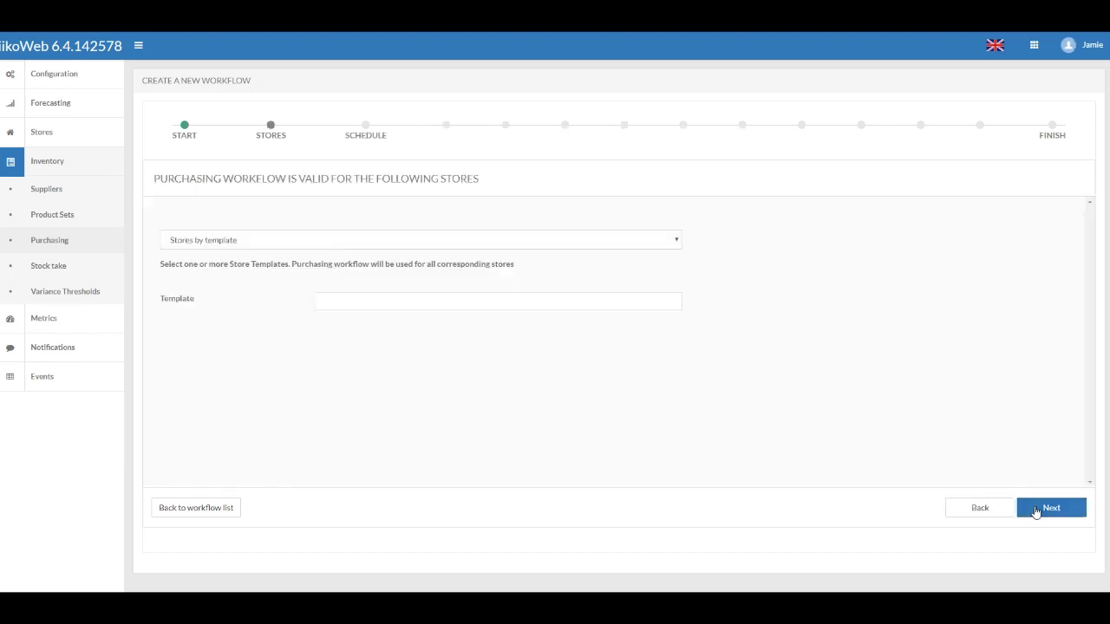
Assign the workflow to stores by template using the Cafe template, and proceed to the shipment schedule
{"action": "left_click", "coordinate": [330, 247]}
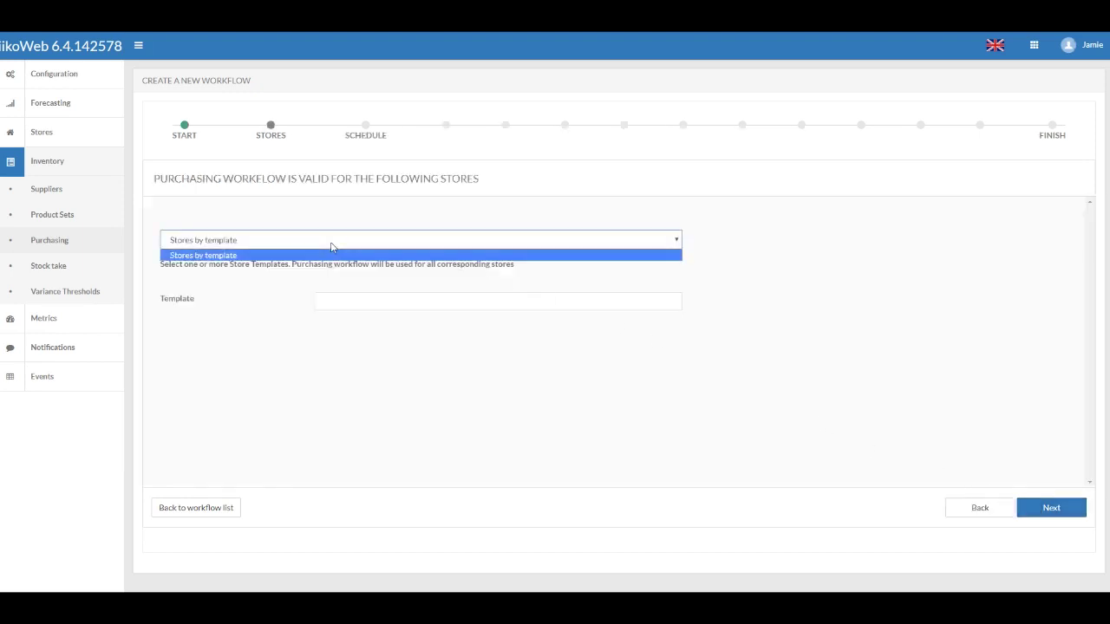
{"action": "left_click", "coordinate": [332, 250]}
{"action": "left_click", "coordinate": [342, 304]}
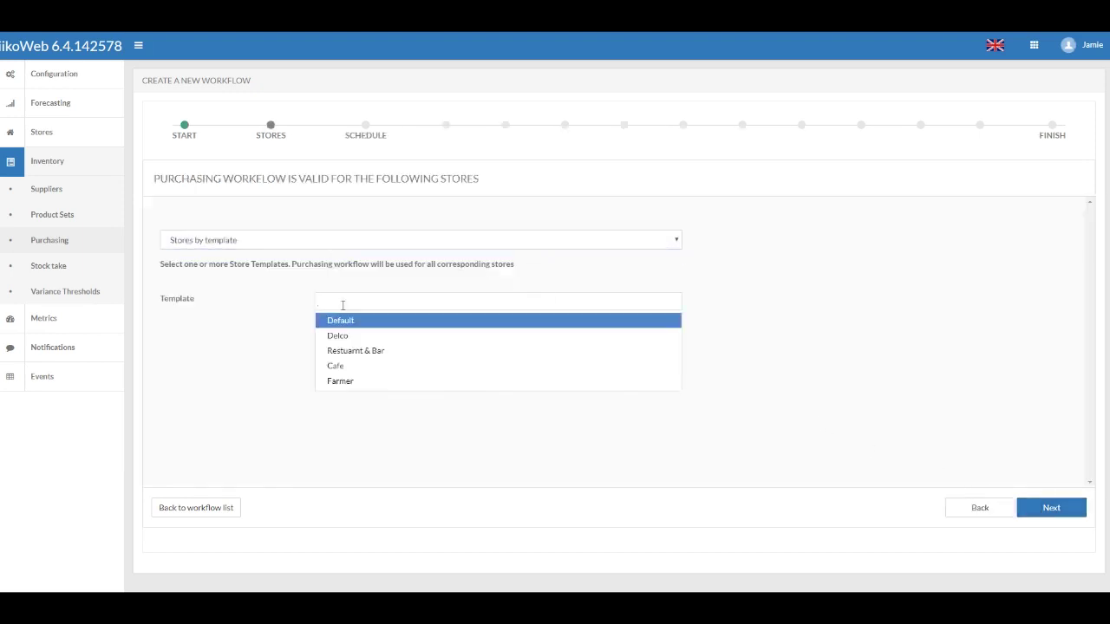
{"action": "left_click", "coordinate": [339, 369]}
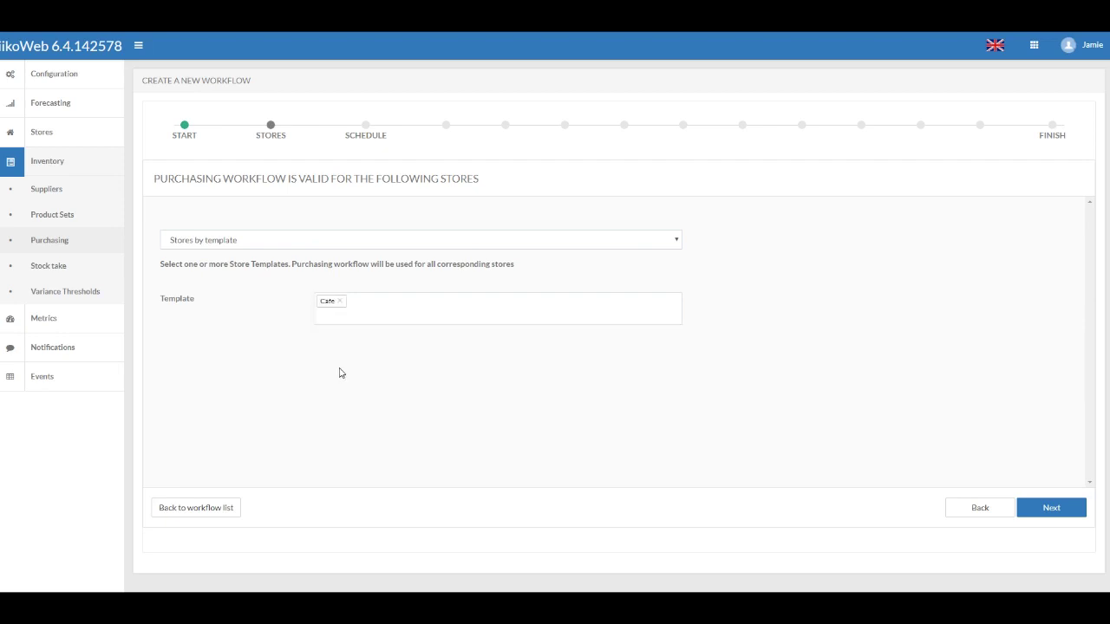
{"action": "left_click", "coordinate": [1061, 515]}
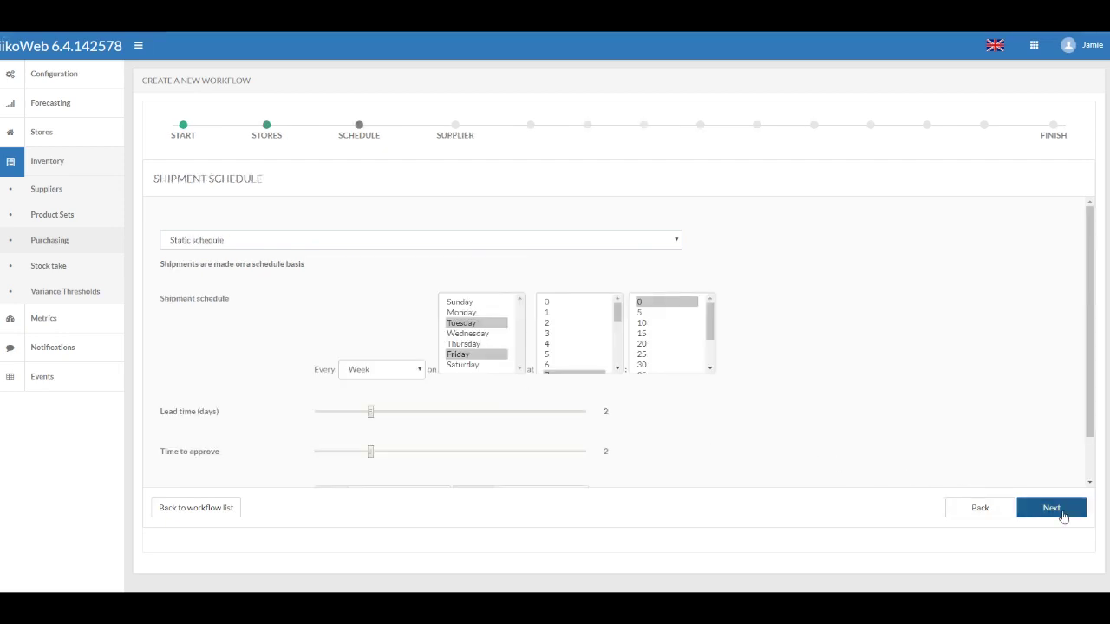
Try the shipment schedule as "No defined schedule" with the send-before hour set to 12
{"action": "left_click", "coordinate": [621, 246]}
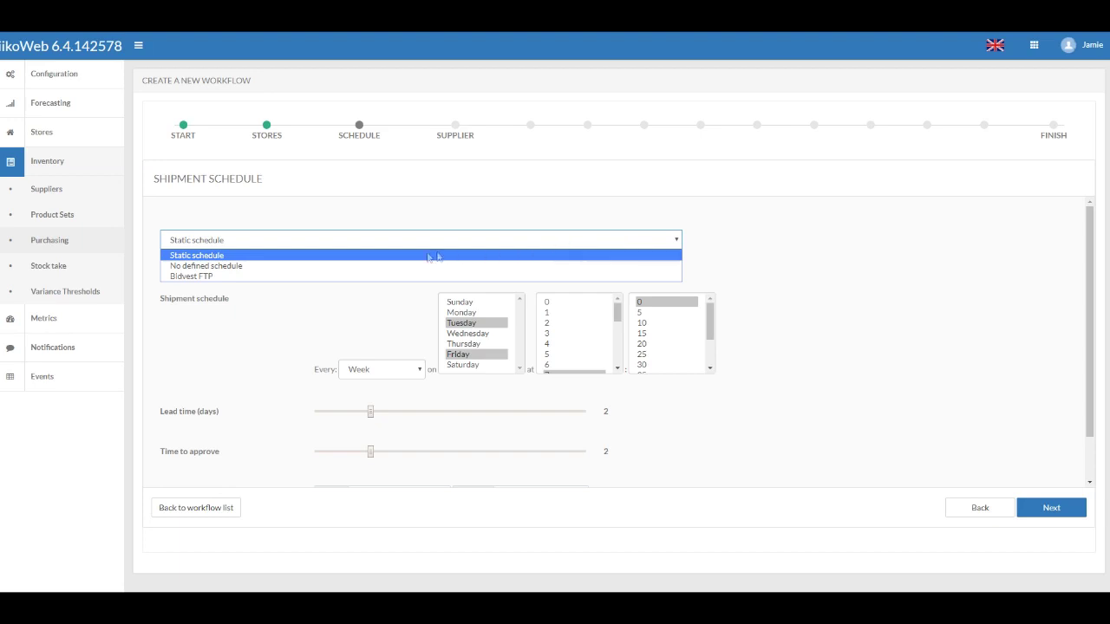
{"action": "left_click", "coordinate": [257, 265]}
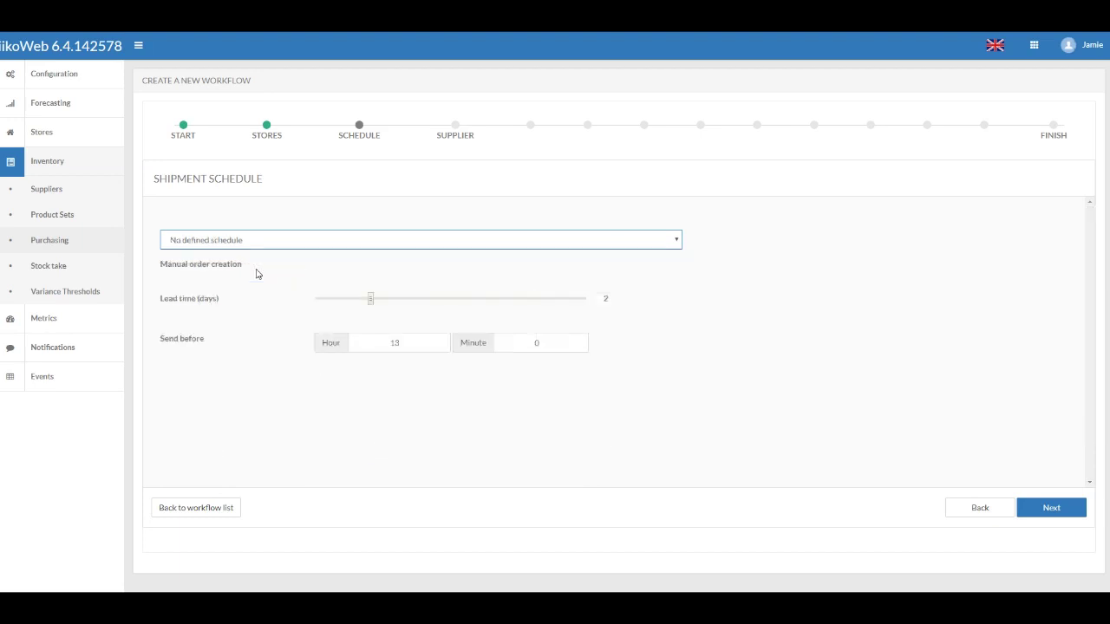
{"action": "mouse_move", "coordinate": [196, 303]}
{"action": "mouse_move", "coordinate": [192, 343]}
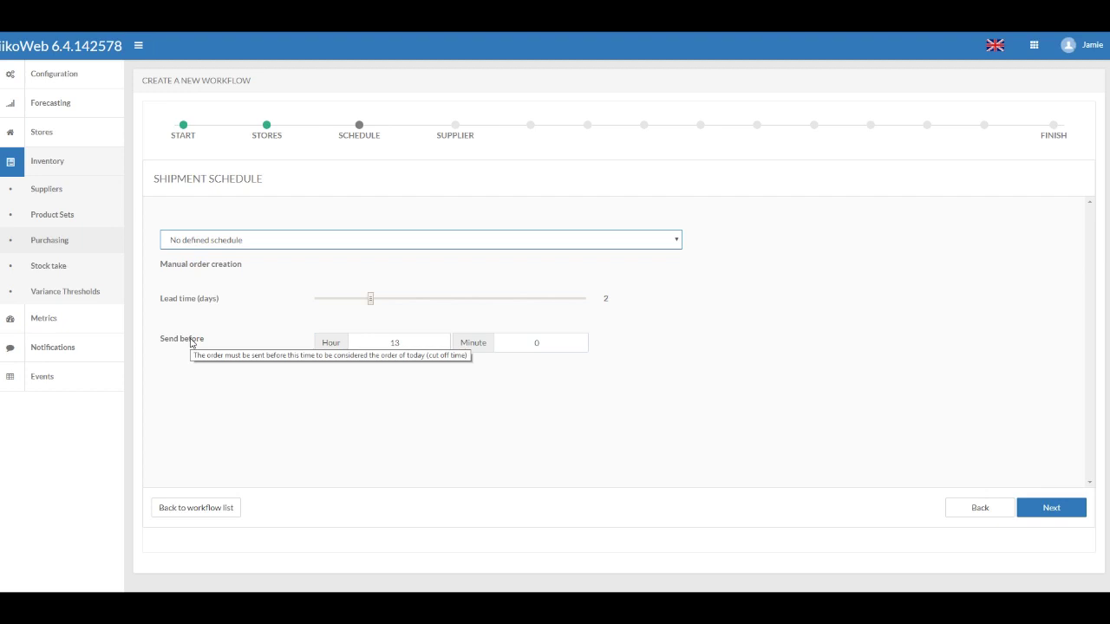
{"action": "left_click", "coordinate": [440, 346]}
{"action": "left_click", "coordinate": [526, 390]}
{"action": "left_click", "coordinate": [1028, 512]}
Set the shipment schedule type to "Static schedule" with shipments repeating every week
{"action": "left_click", "coordinate": [632, 248]}
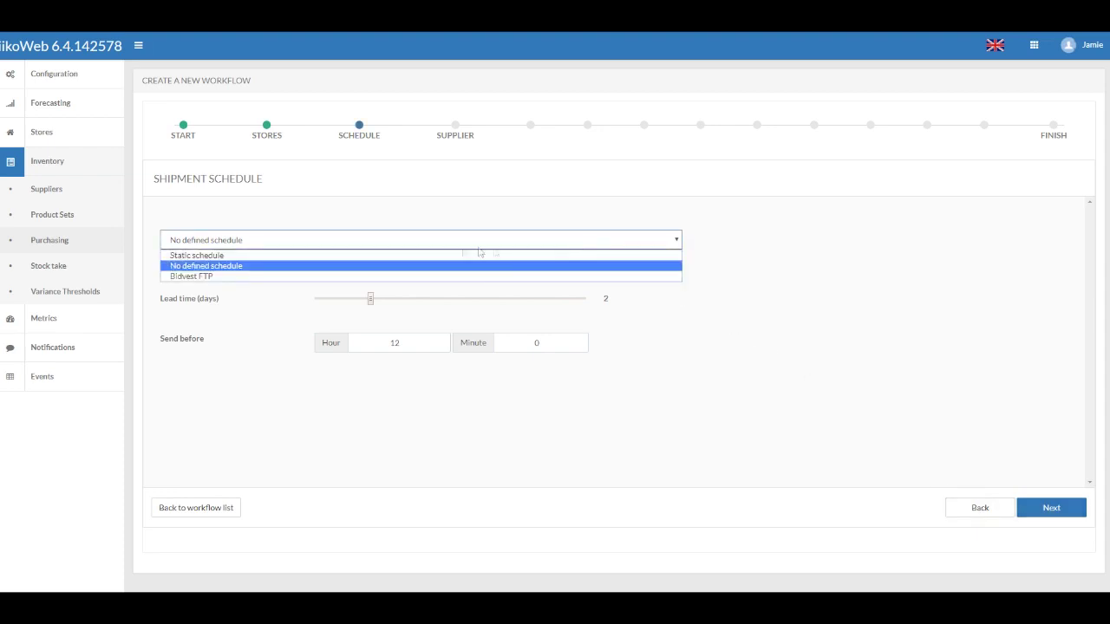
{"action": "left_click", "coordinate": [255, 256]}
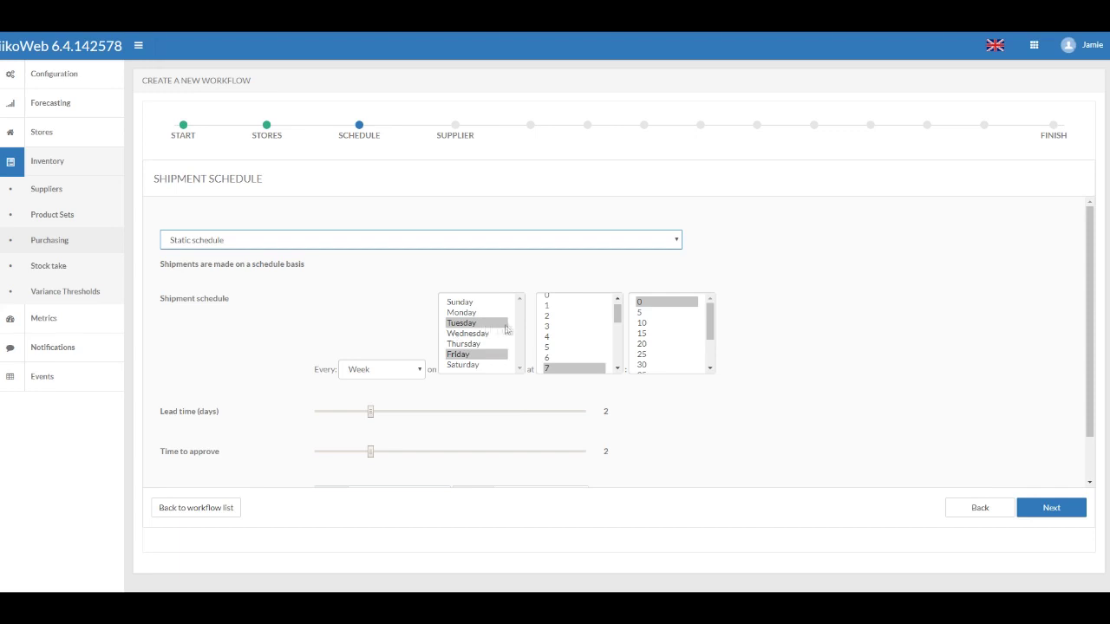
{"action": "scroll", "coordinate": [299, 330], "scroll_direction": "down", "scroll_amount": 1}
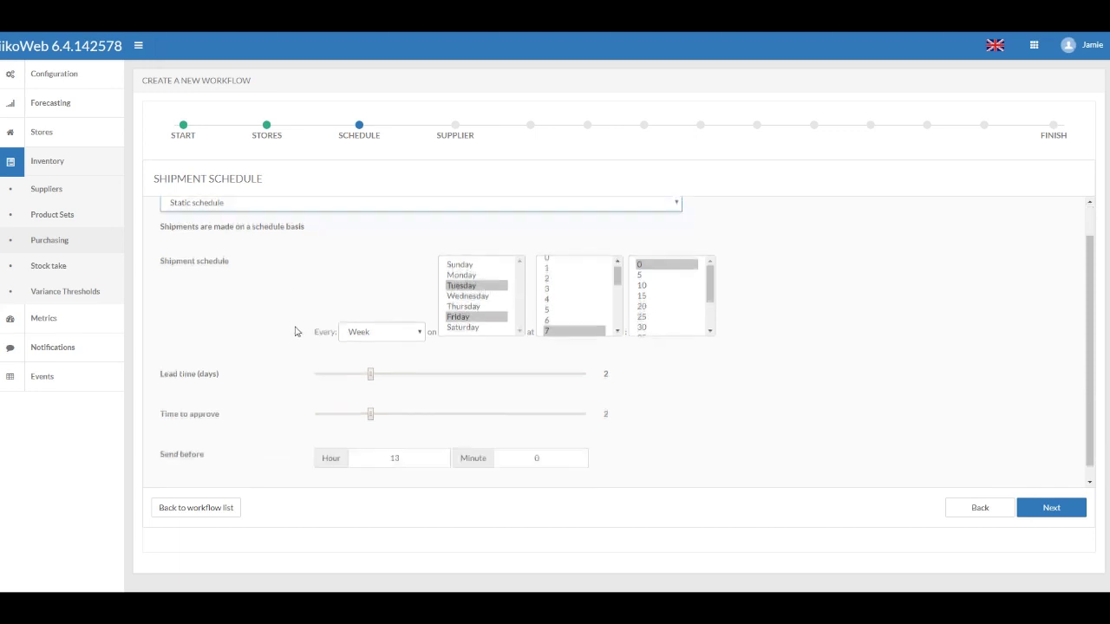
{"action": "scroll", "coordinate": [299, 331], "scroll_direction": "up", "scroll_amount": 1}
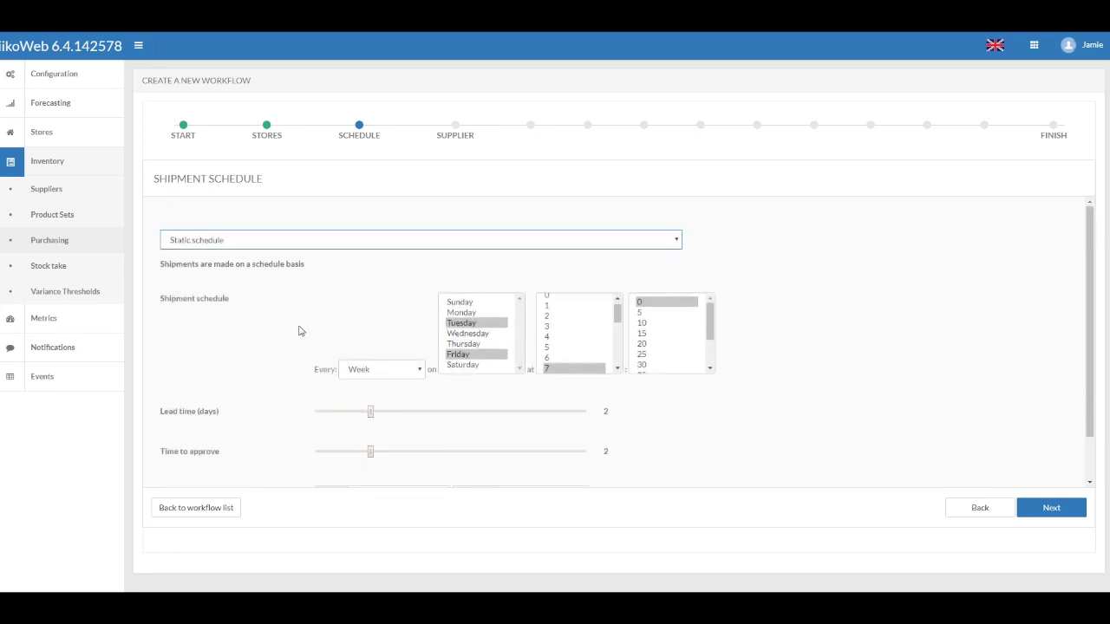
{"action": "left_click", "coordinate": [420, 370]}
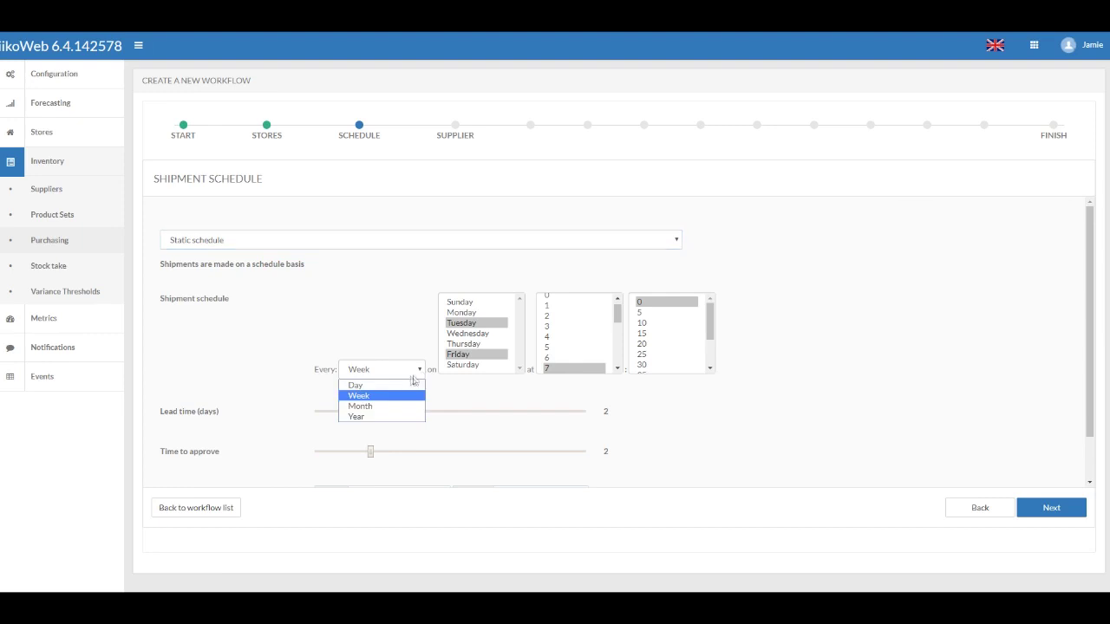
{"action": "left_click", "coordinate": [368, 397]}
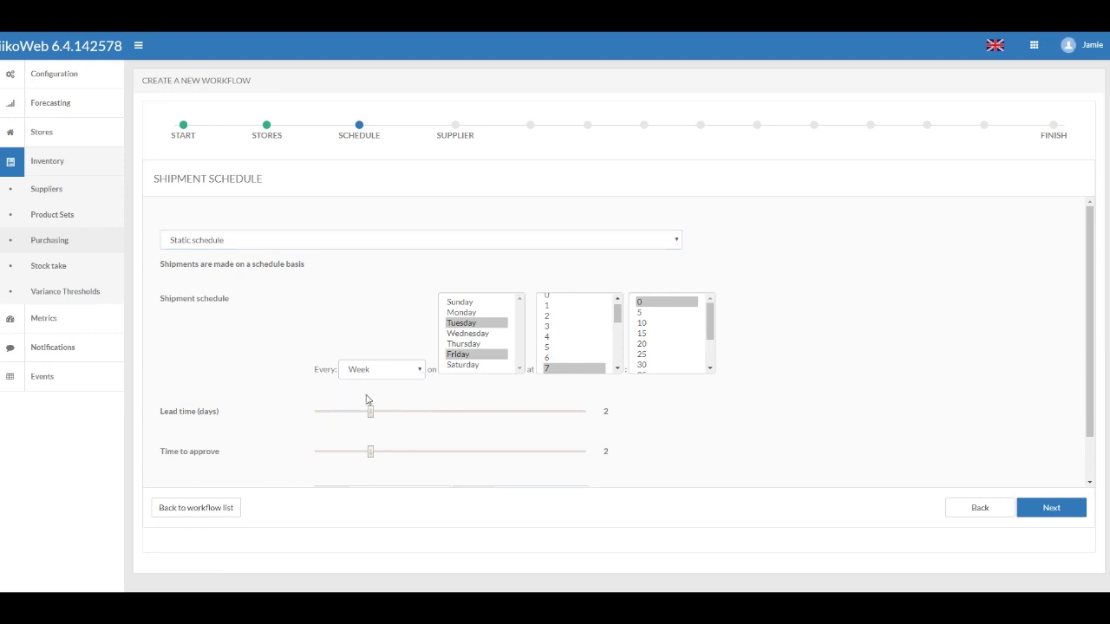
Schedule the weekly shipments for Monday and Thursday at 12:15
{"action": "left_click", "coordinate": [467, 314]}
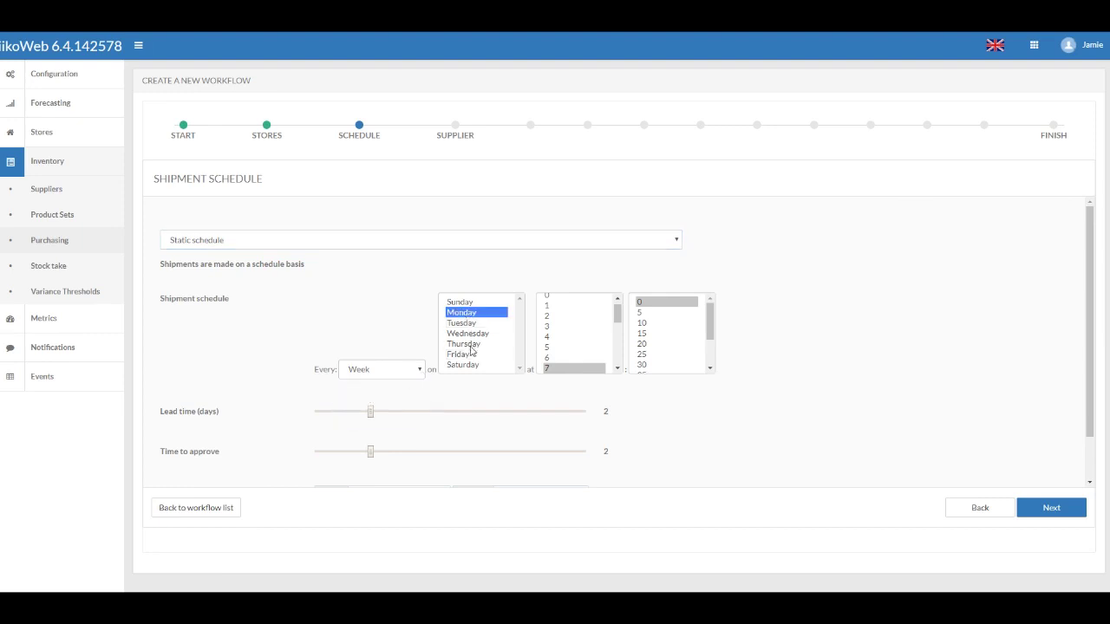
{"action": "left_click", "coordinate": [473, 344], "text": "ctrl"}
{"action": "scroll", "coordinate": [572, 360], "scroll_direction": "down", "scroll_amount": 3}
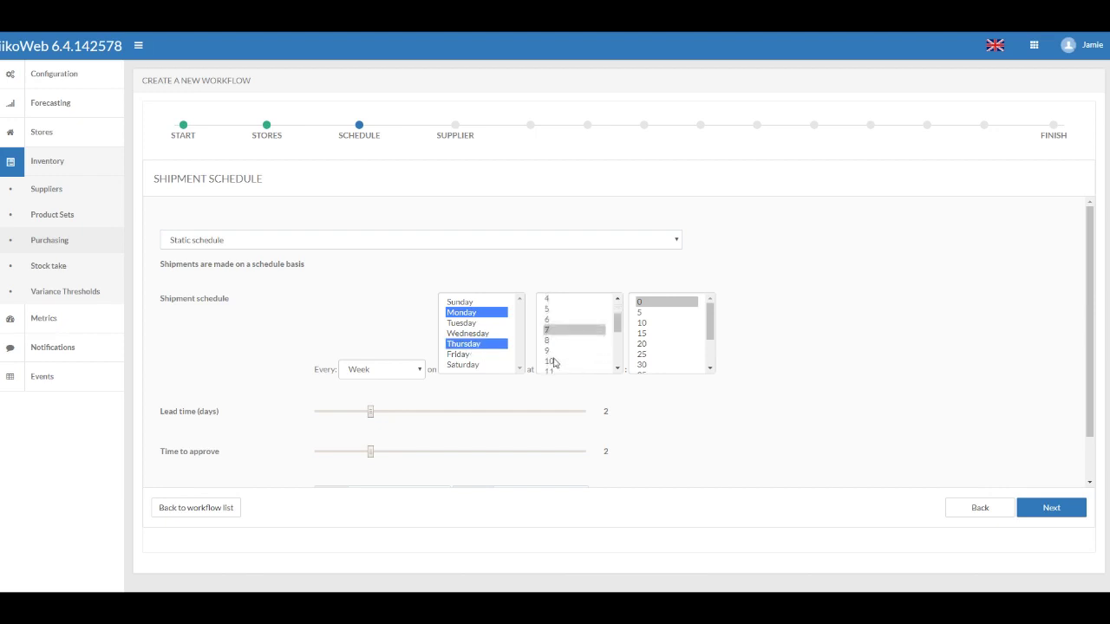
{"action": "left_click", "coordinate": [556, 347]}
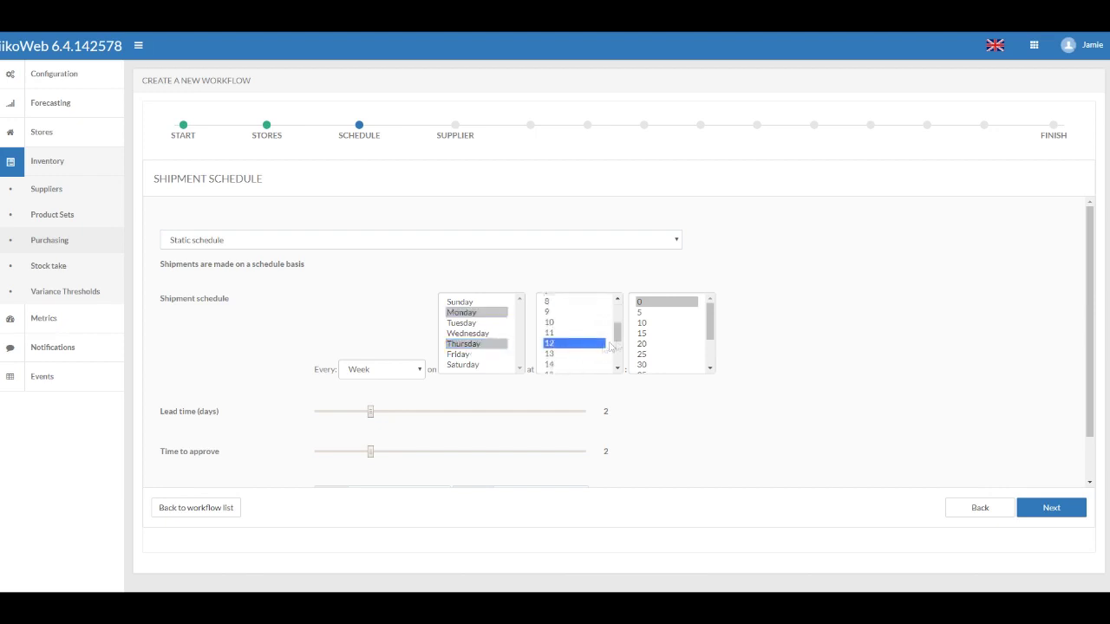
{"action": "left_click", "coordinate": [661, 334]}
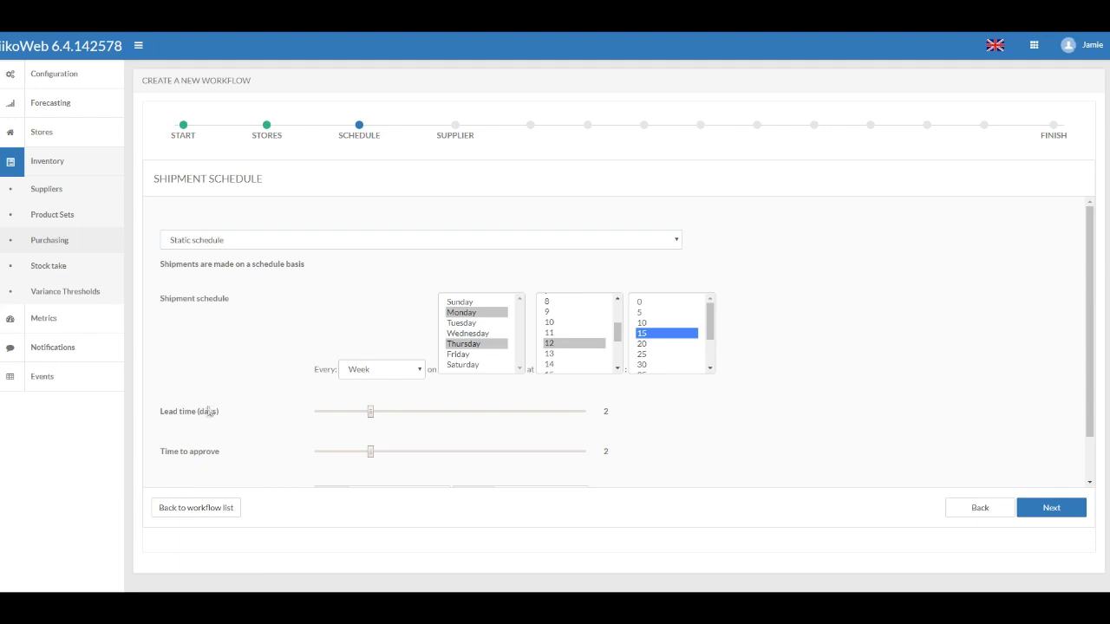
Adjust the send-before cut-off hour of the shipment schedule and proceed to the supplier settings
{"action": "mouse_move", "coordinate": [202, 416]}
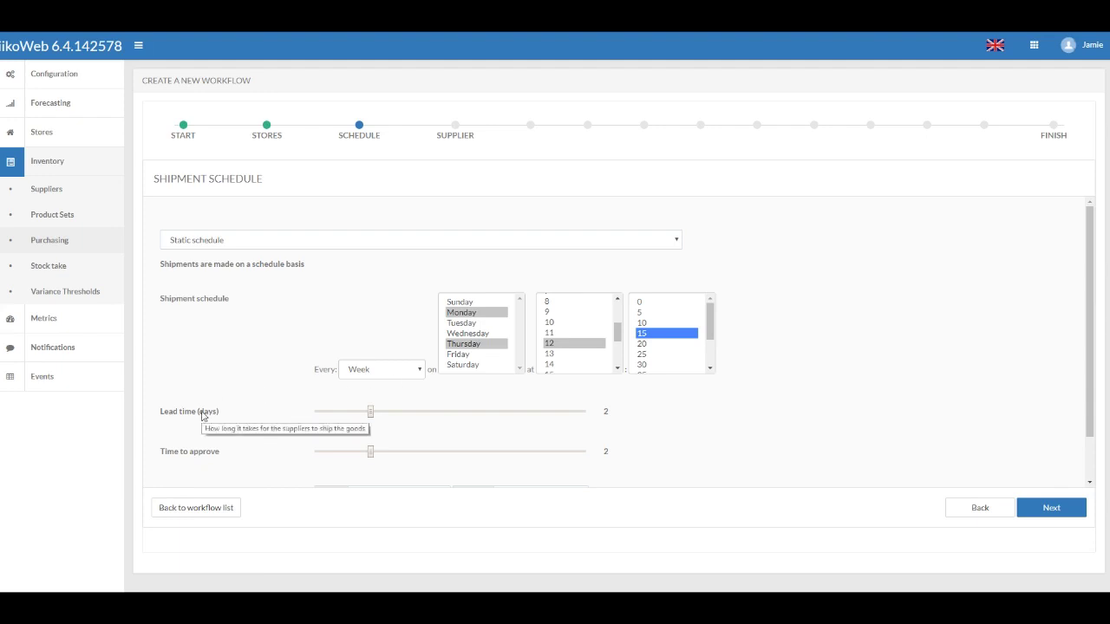
{"action": "scroll", "coordinate": [202, 416], "scroll_direction": "down", "scroll_amount": 1}
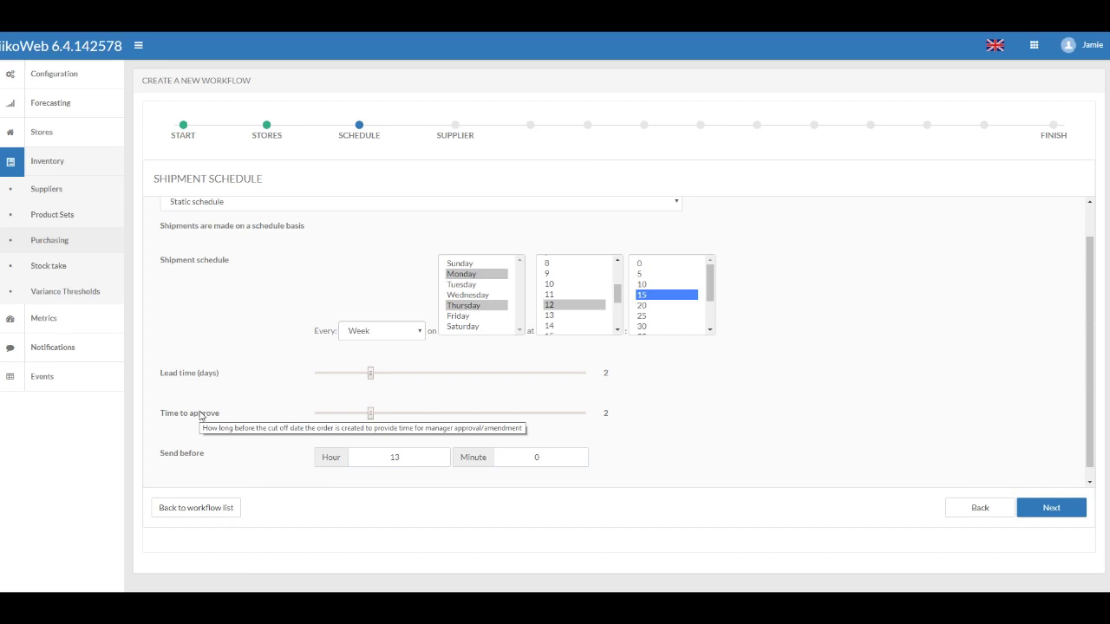
{"action": "scroll", "coordinate": [285, 421], "scroll_direction": "down", "scroll_amount": 1}
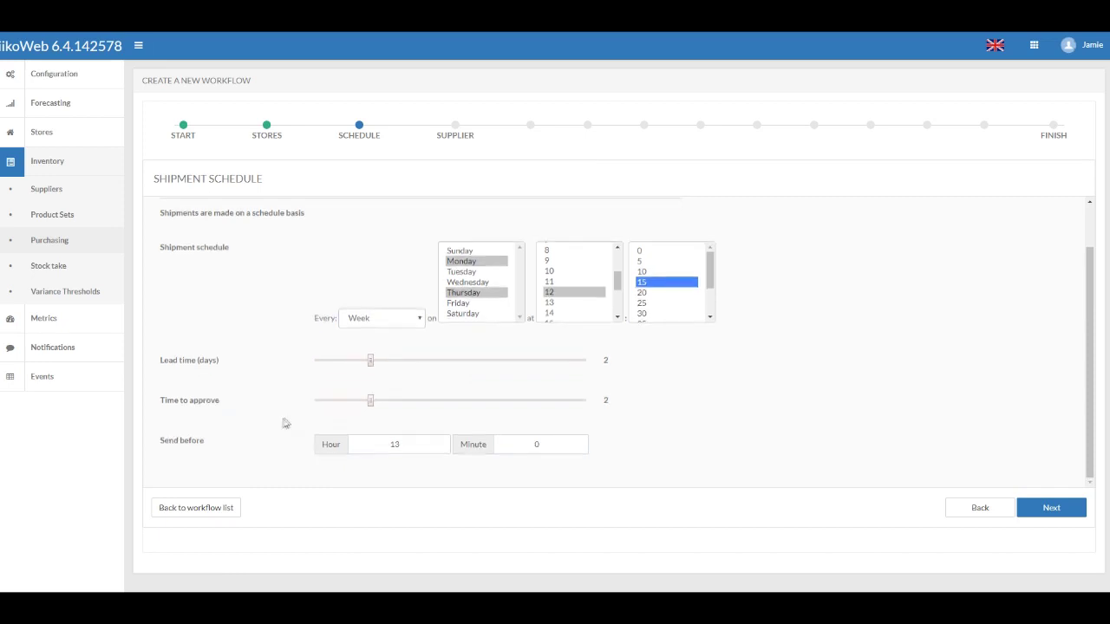
{"action": "mouse_move", "coordinate": [192, 445]}
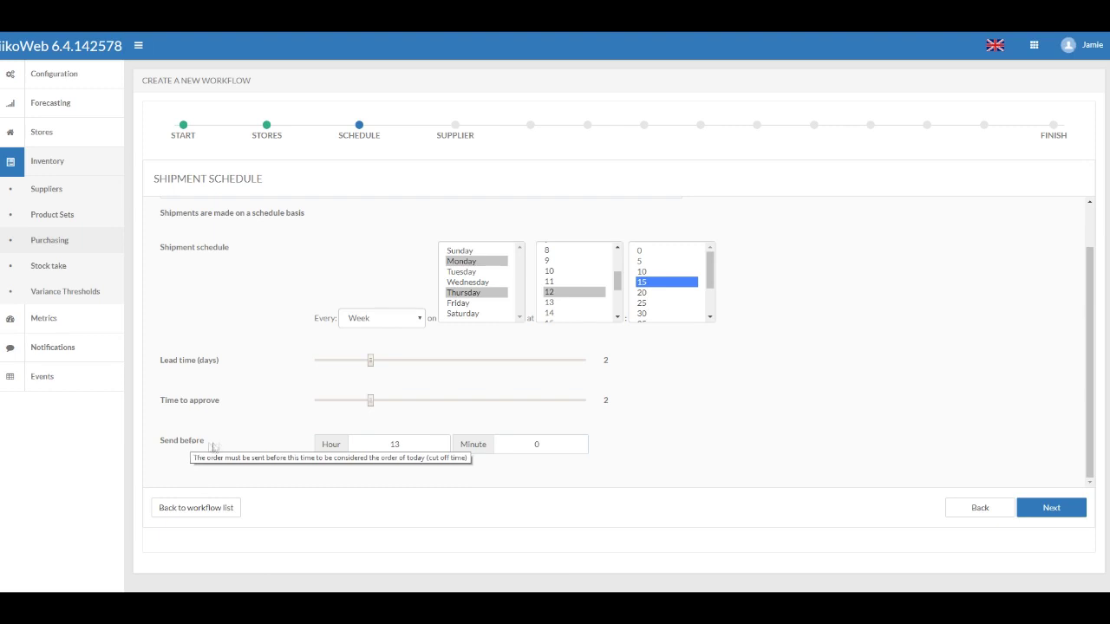
{"action": "left_click", "coordinate": [439, 447]}
{"action": "left_click", "coordinate": [439, 447]}
{"action": "left_click", "coordinate": [648, 458]}
{"action": "left_click", "coordinate": [1048, 513]}
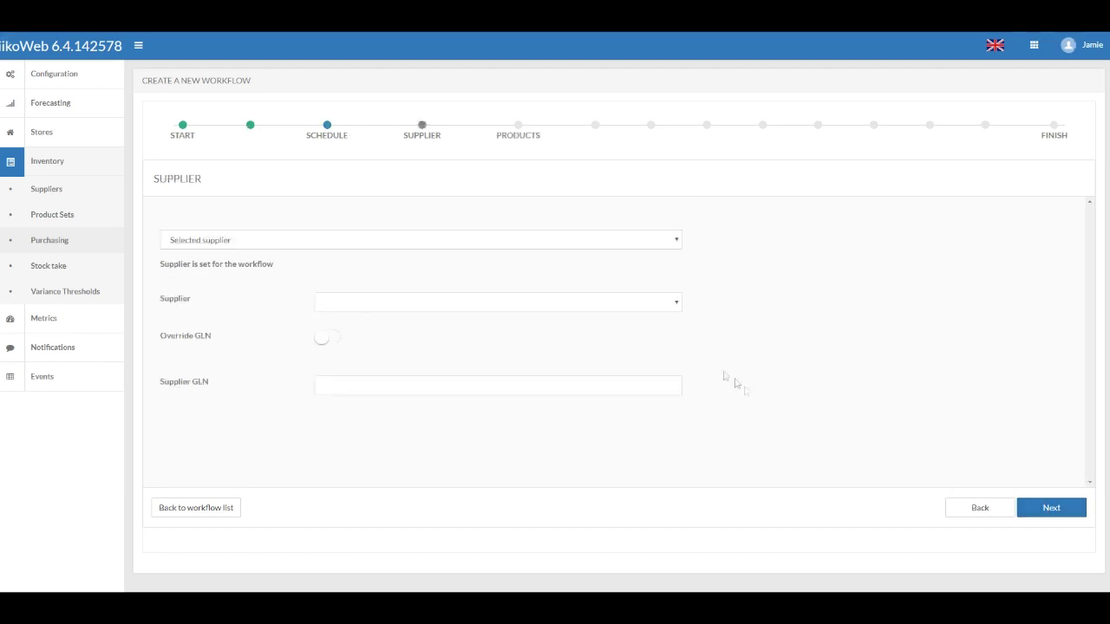
Choose Coffee Supplier as the workflow's supplier and proceed to the product settings
{"action": "left_click", "coordinate": [612, 302]}
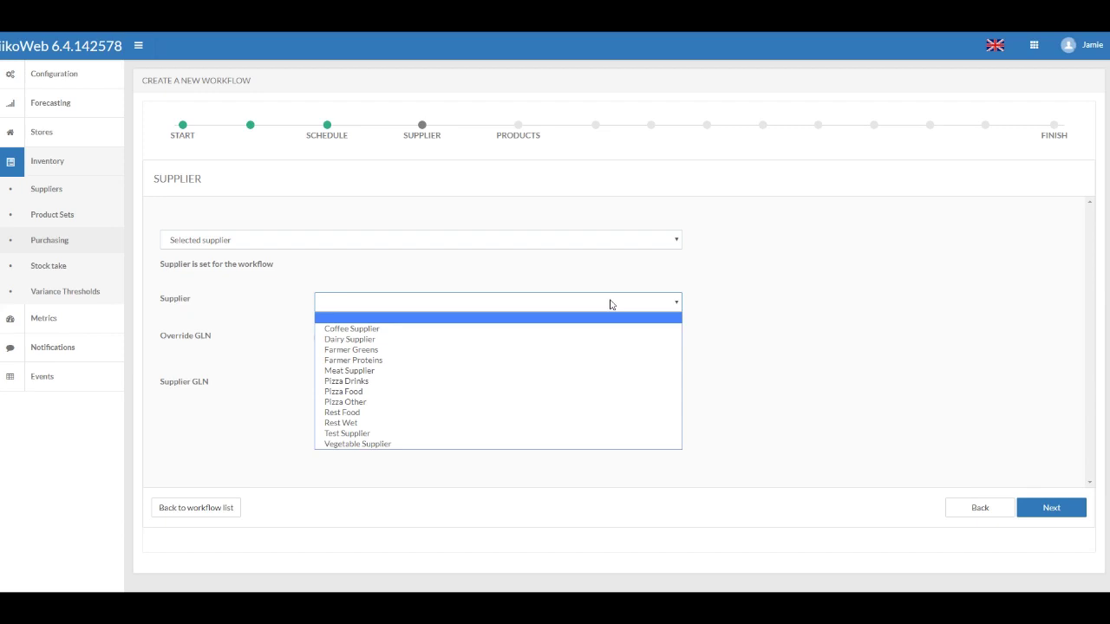
{"action": "left_click", "coordinate": [371, 329]}
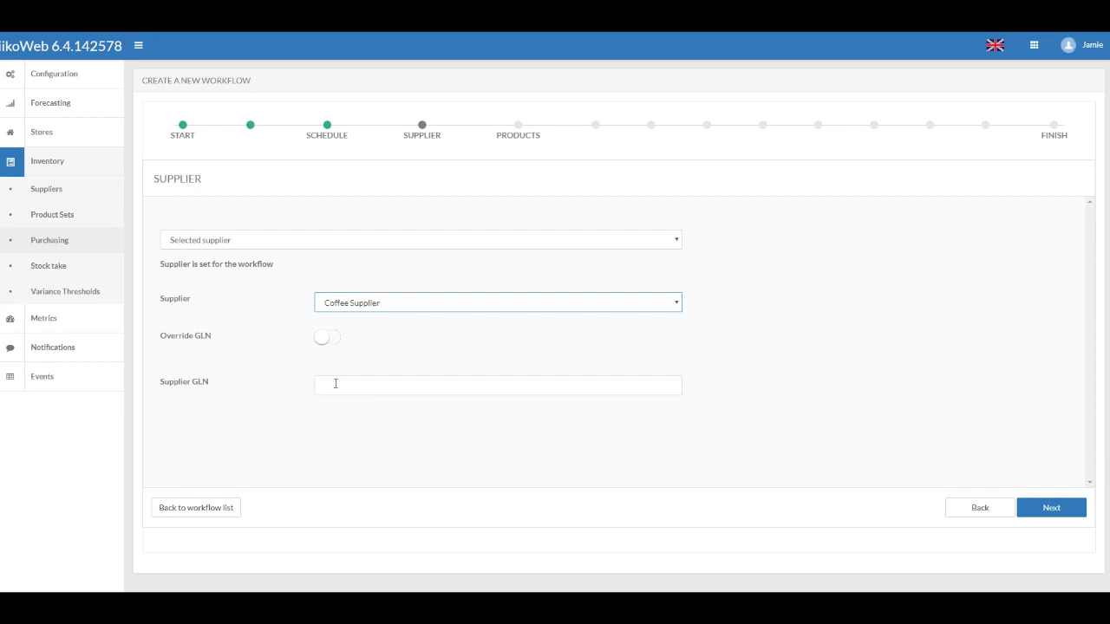
{"action": "left_click", "coordinate": [1044, 513]}
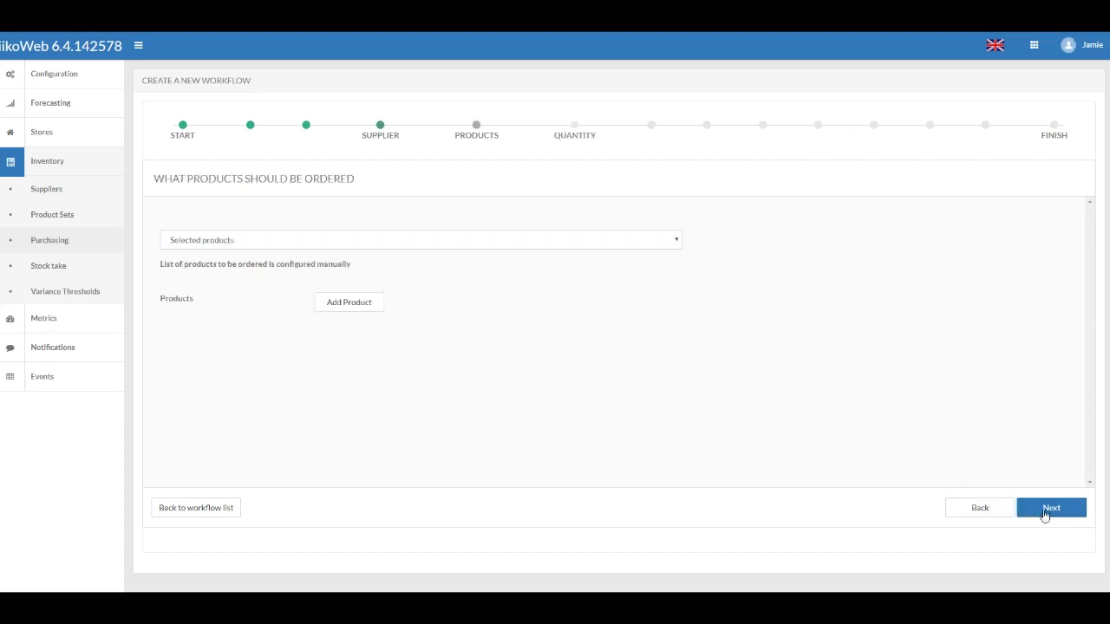
Set the ordered products to "Selected products" and add Almond to the product list
{"action": "left_click", "coordinate": [470, 245]}
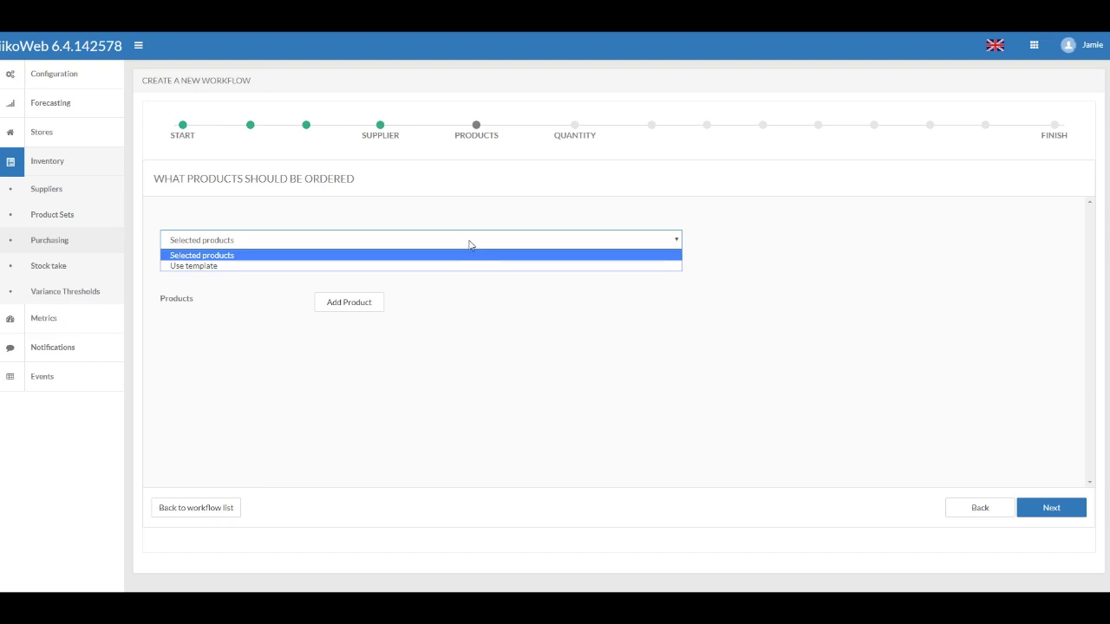
{"action": "left_click", "coordinate": [460, 255]}
{"action": "left_click", "coordinate": [366, 306]}
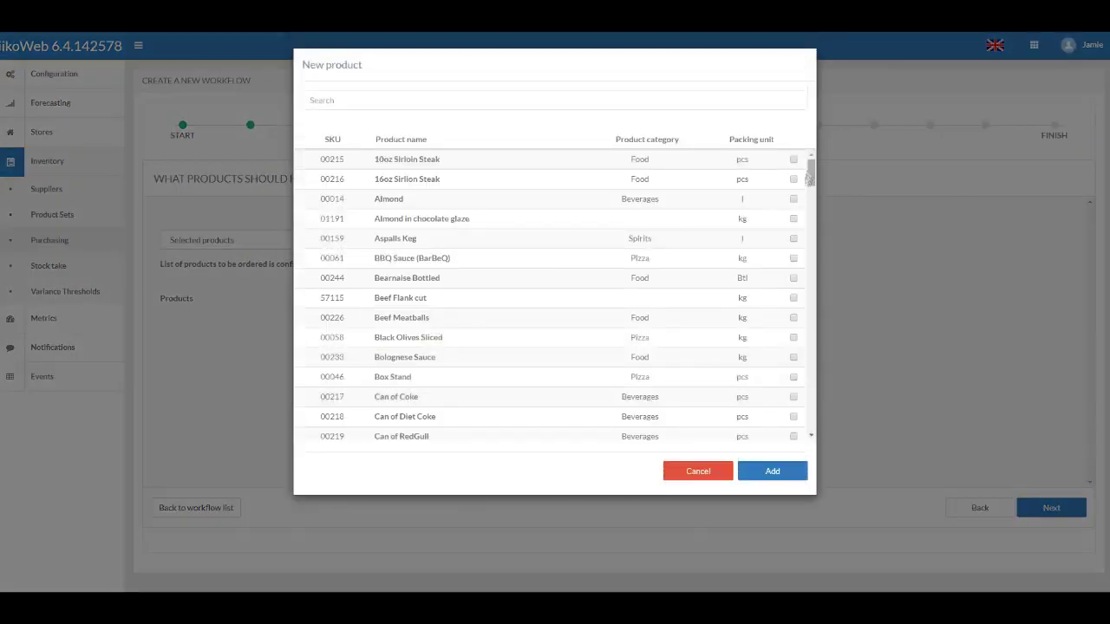
{"action": "left_click", "coordinate": [793, 199]}
{"action": "left_click", "coordinate": [771, 471]}
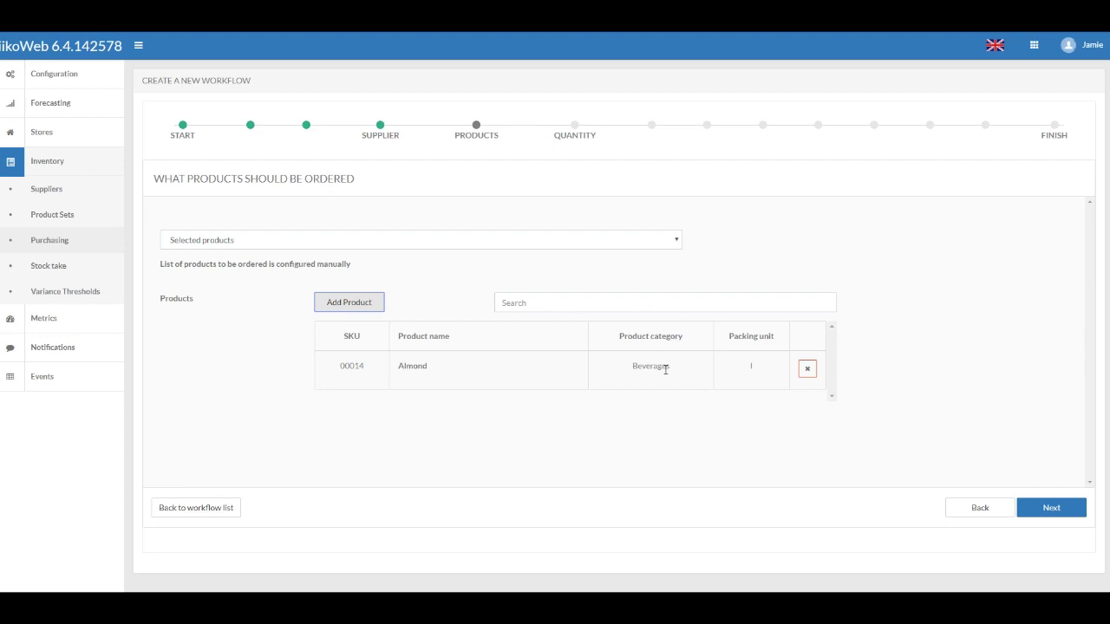
Switch the product selection to "Use template" with the "Cafe - All" inventory template and proceed to the quantity settings
{"action": "left_click", "coordinate": [677, 243]}
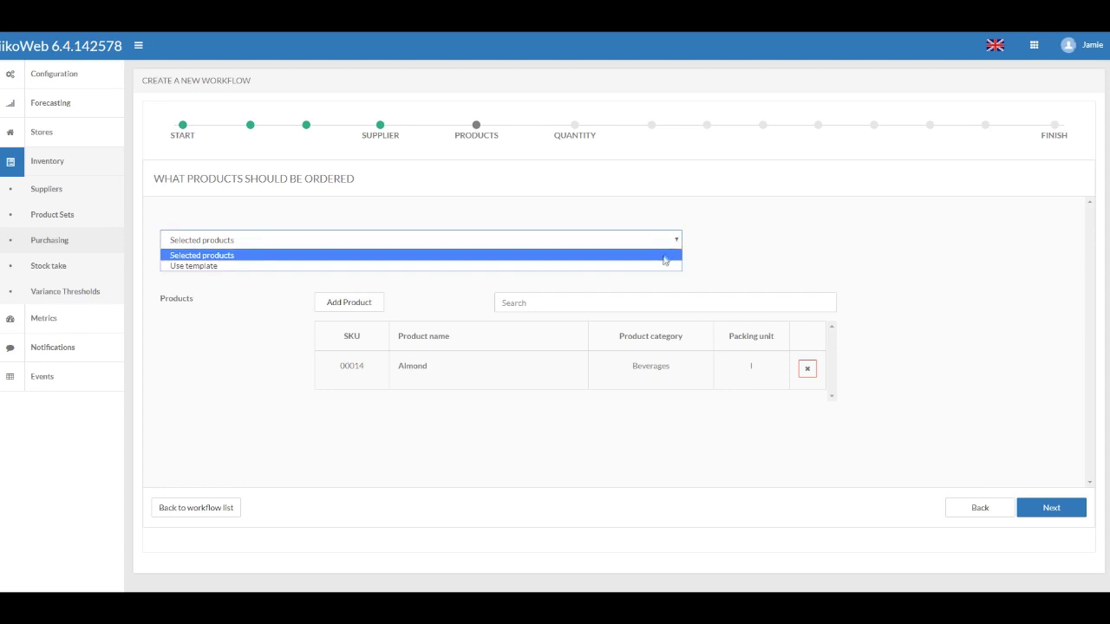
{"action": "left_click", "coordinate": [656, 266]}
{"action": "left_click", "coordinate": [656, 305]}
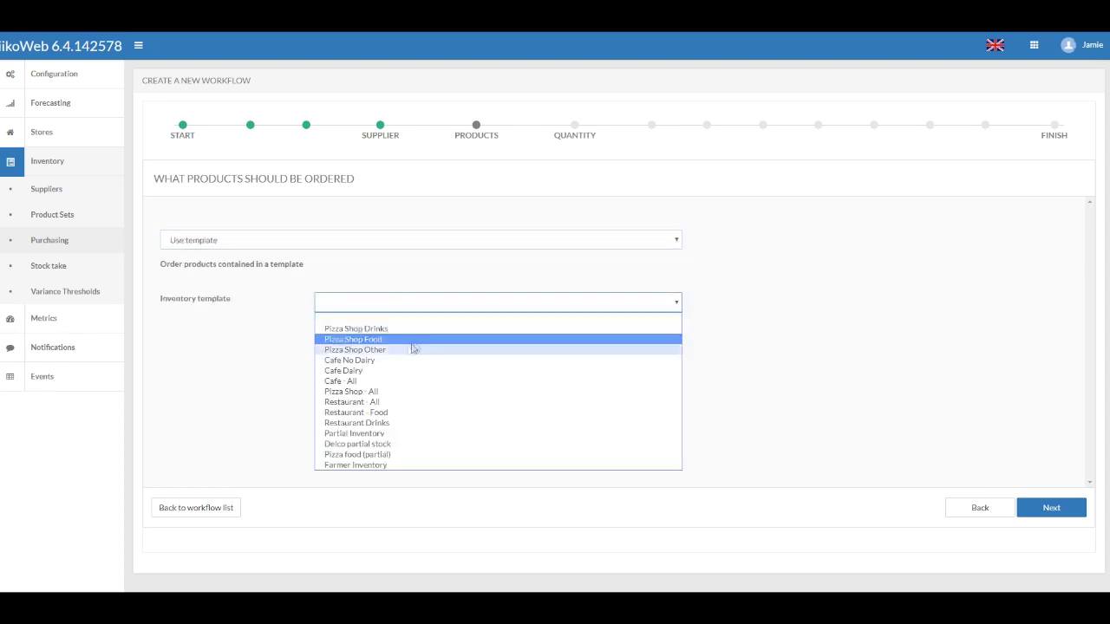
{"action": "left_click", "coordinate": [360, 381]}
{"action": "left_click", "coordinate": [1036, 511]}
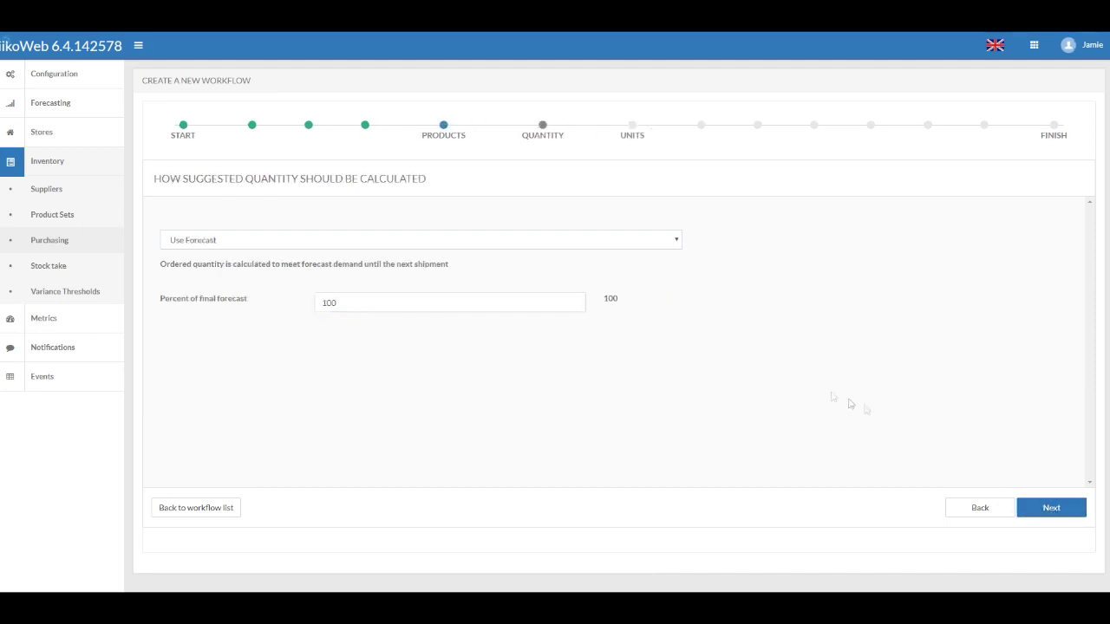
Set the suggested quantity calculation to "To Maximum (by template)" and proceed to the packing unit settings
{"action": "left_click", "coordinate": [595, 246]}
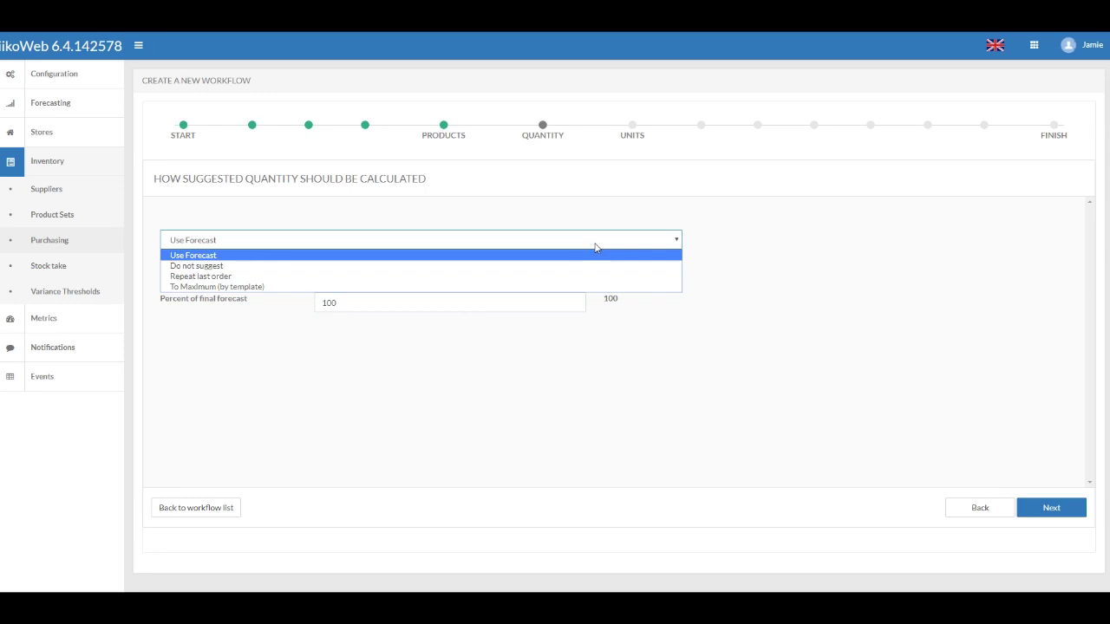
{"action": "left_click", "coordinate": [267, 266]}
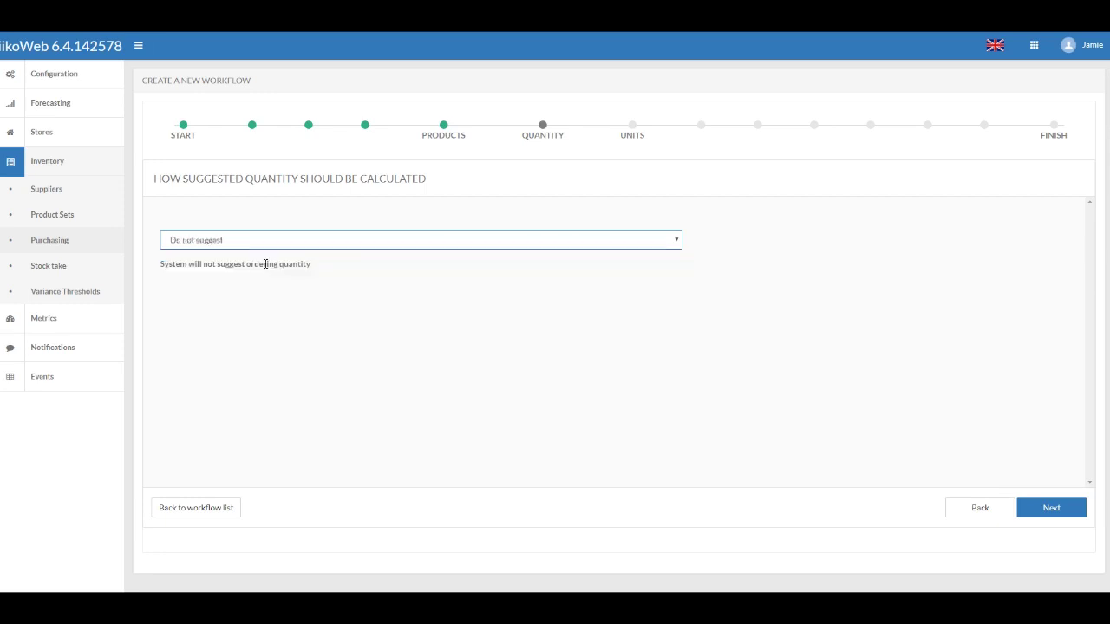
{"action": "left_click", "coordinate": [503, 241]}
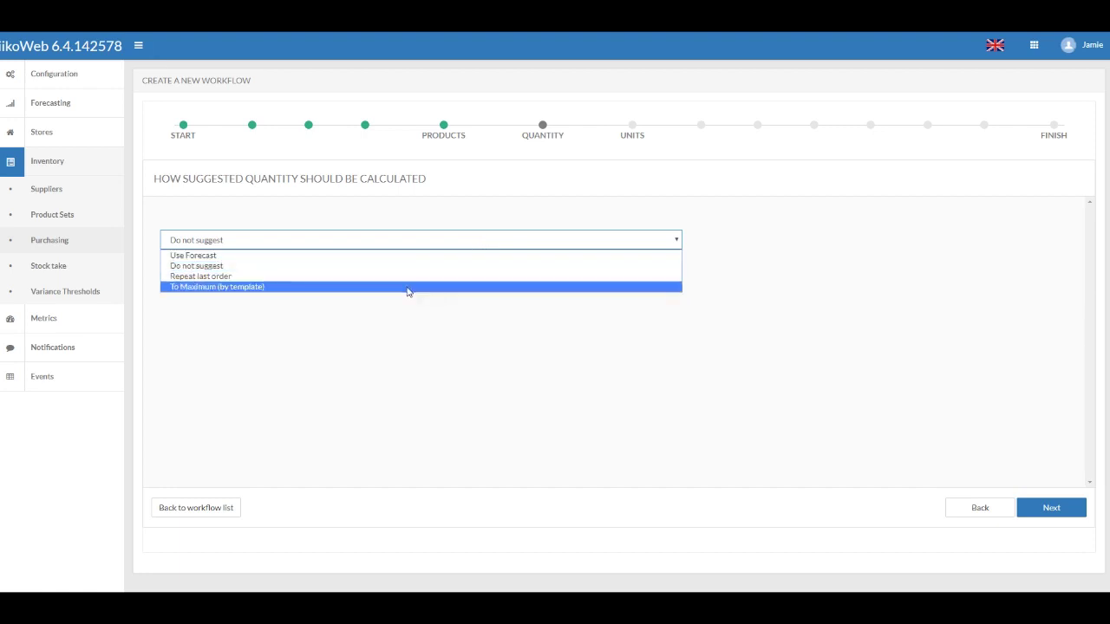
{"action": "left_click", "coordinate": [407, 287]}
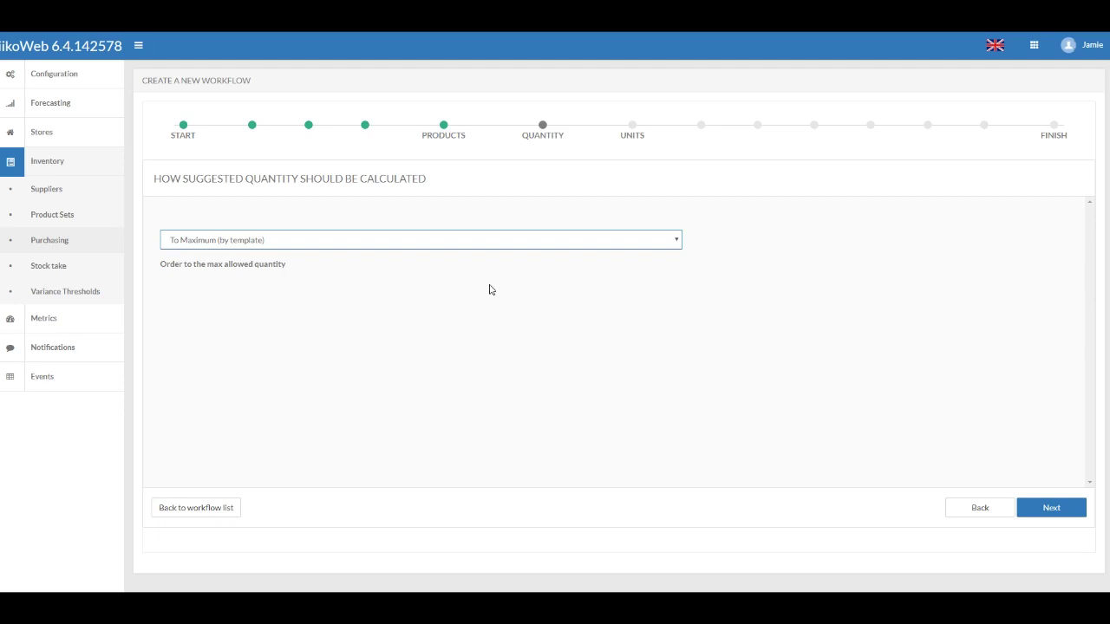
{"action": "left_click", "coordinate": [458, 243]}
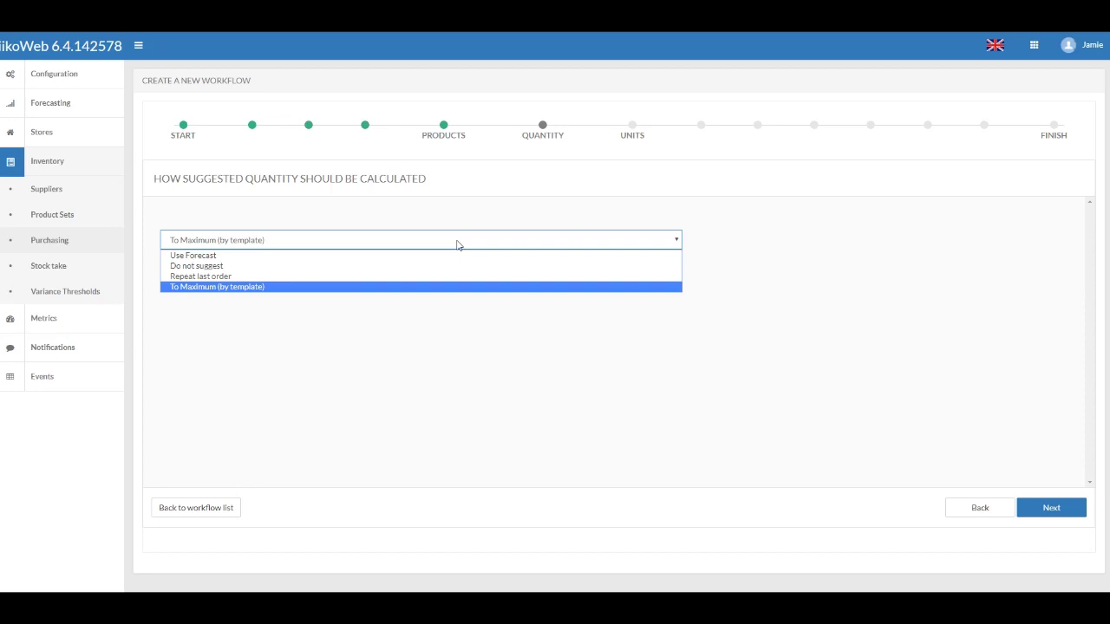
{"action": "left_click", "coordinate": [457, 243]}
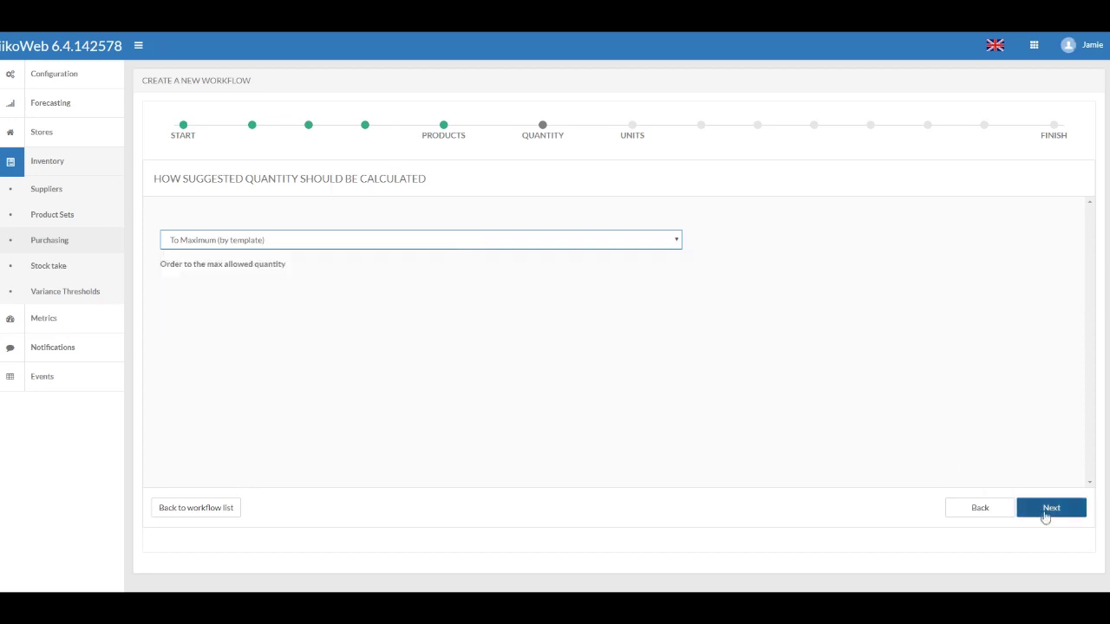
{"action": "left_click", "coordinate": [1043, 514]}
Set the packing units to order to "Use template" and proceed to the approval settings
{"action": "left_click", "coordinate": [553, 245]}
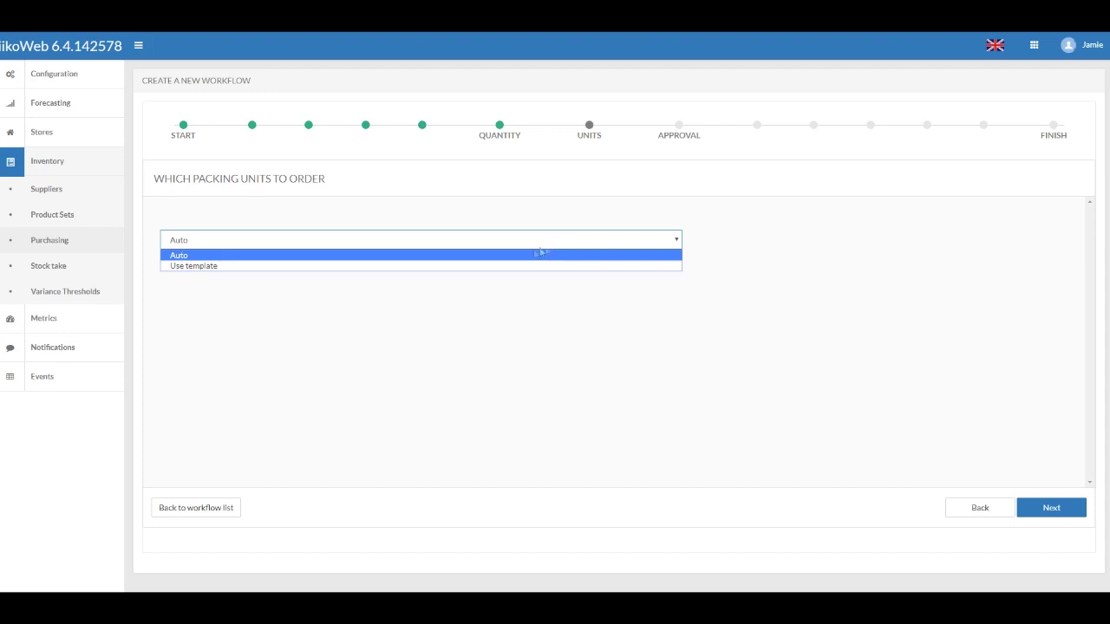
{"action": "left_click", "coordinate": [514, 256]}
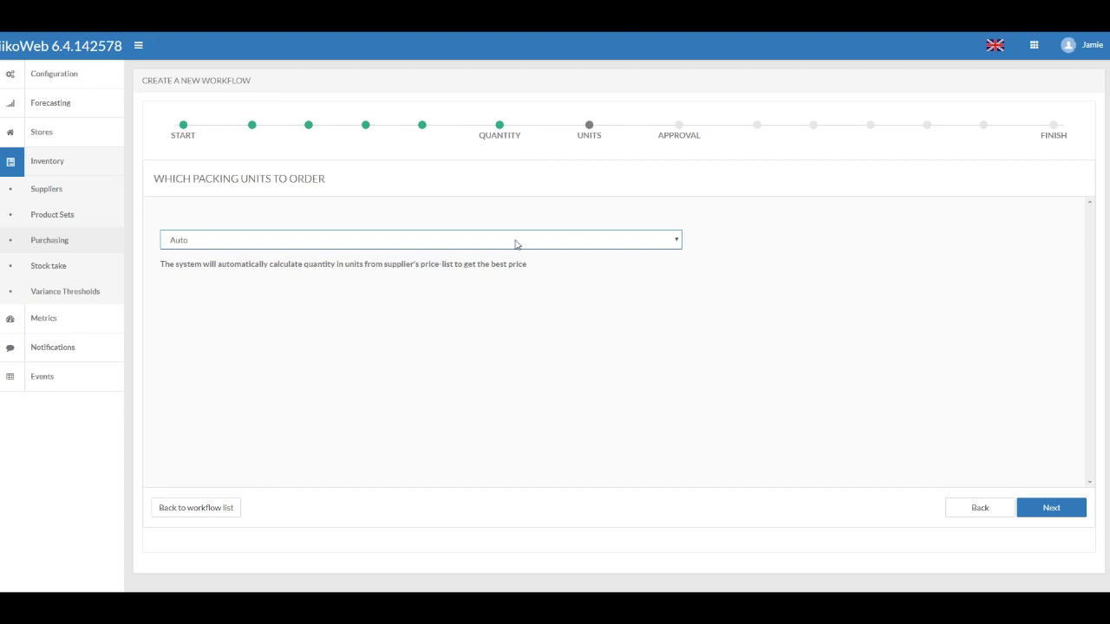
{"action": "left_click", "coordinate": [515, 243]}
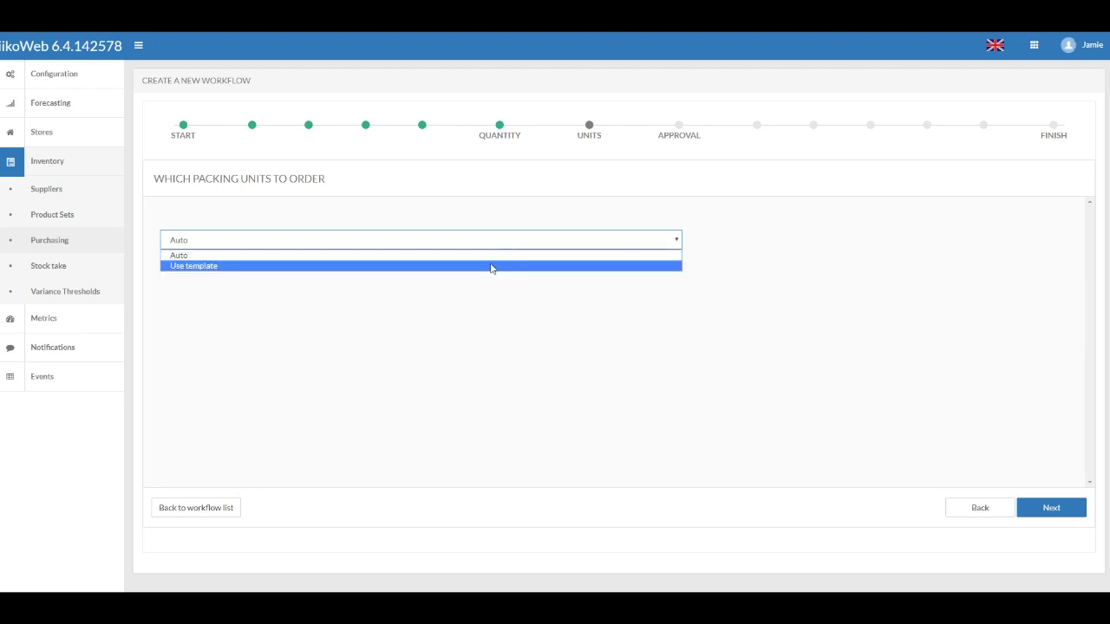
{"action": "left_click", "coordinate": [491, 267]}
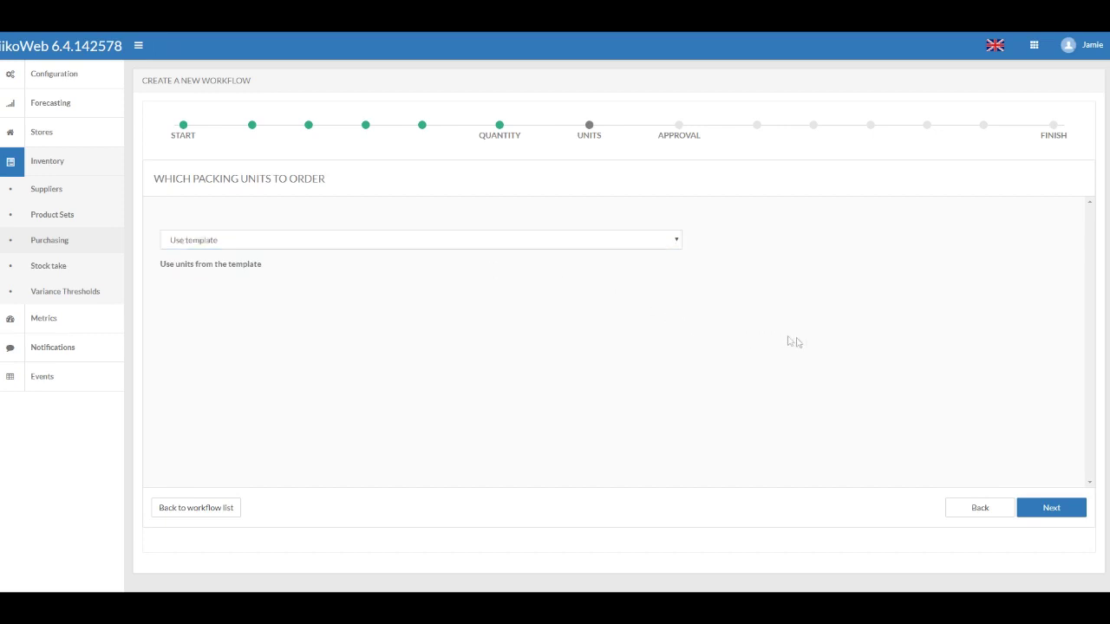
{"action": "left_click", "coordinate": [1039, 515]}
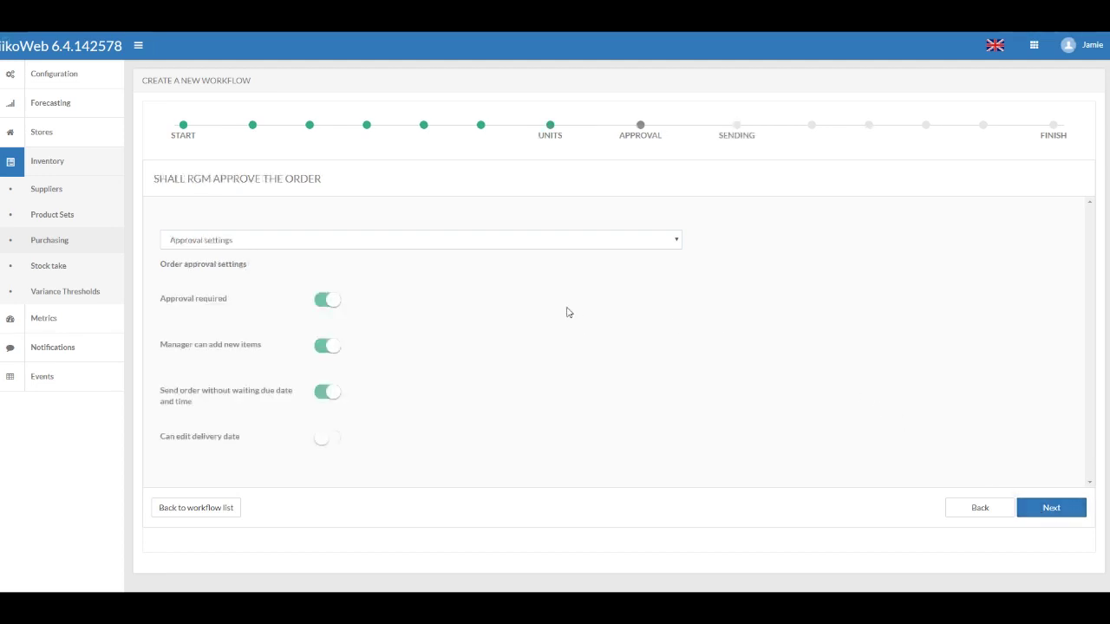
Review the order approval settings and their explanations, and proceed to the order sending method
{"action": "left_click", "coordinate": [517, 242]}
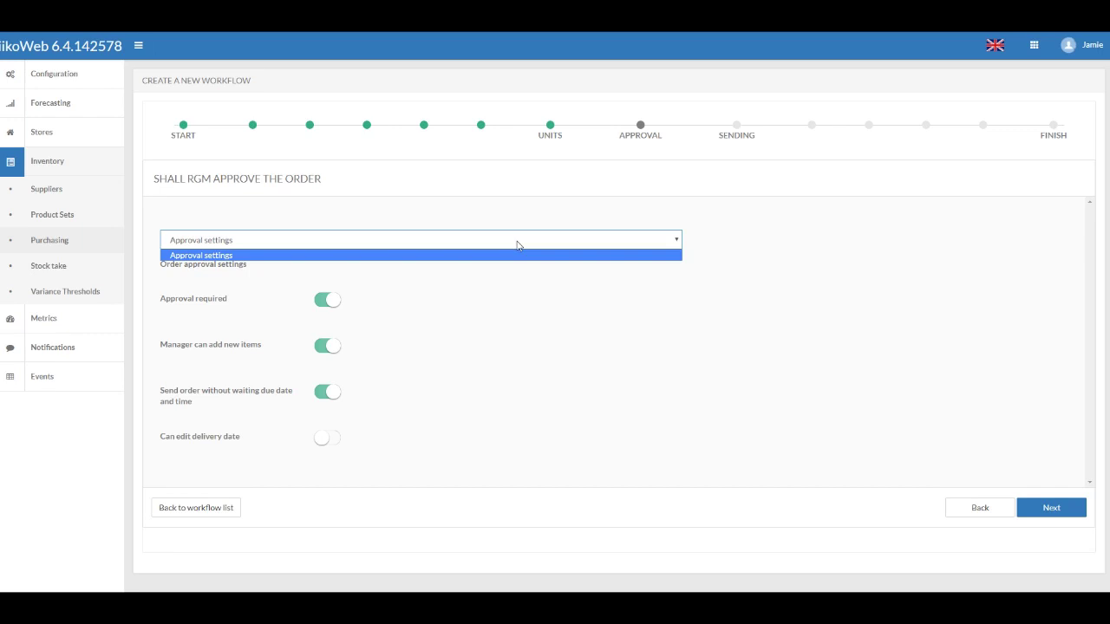
{"action": "left_click", "coordinate": [517, 245]}
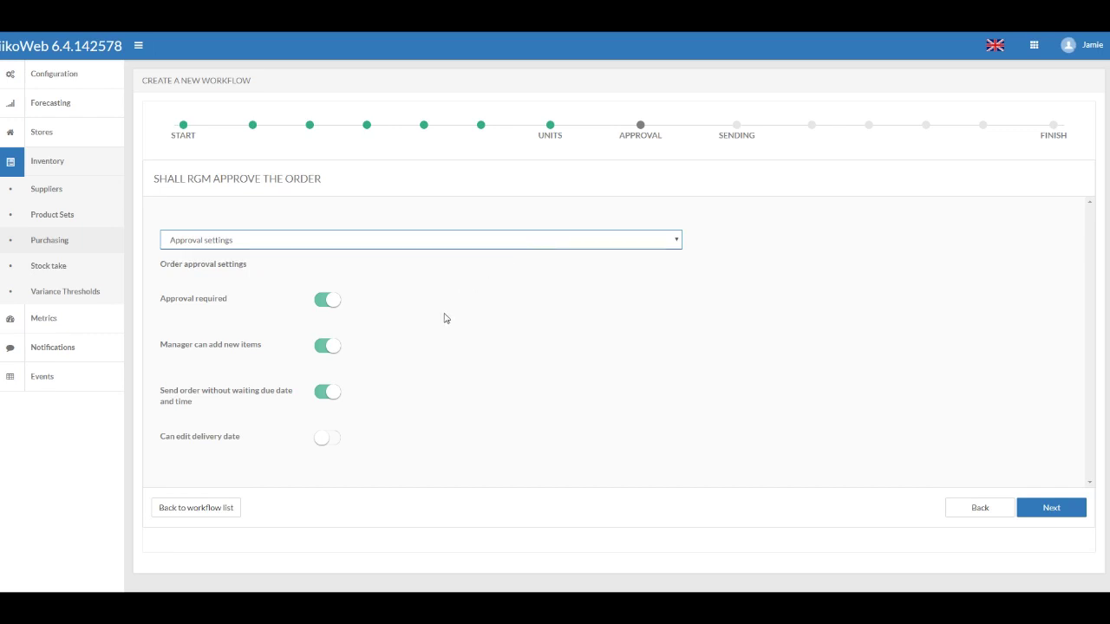
{"action": "mouse_move", "coordinate": [214, 305]}
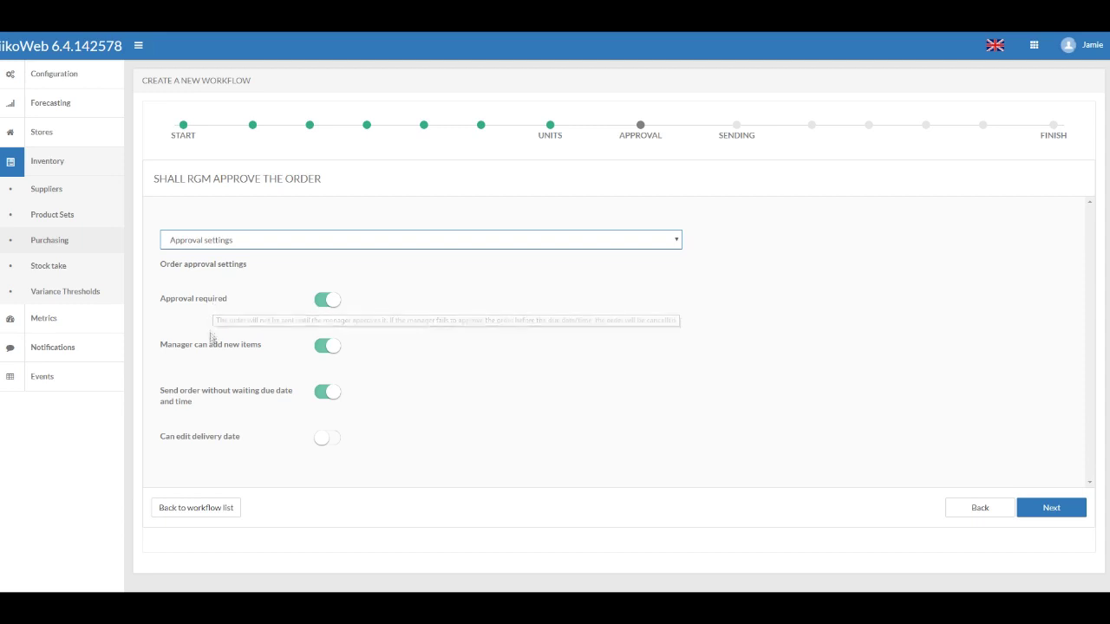
{"action": "mouse_move", "coordinate": [209, 352]}
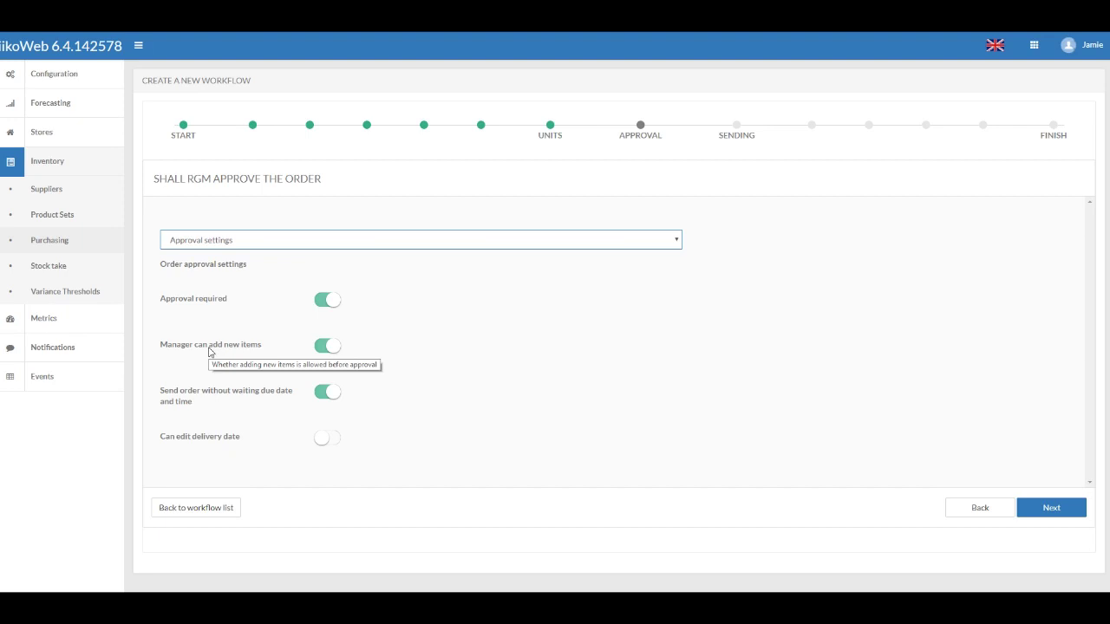
{"action": "mouse_move", "coordinate": [216, 397]}
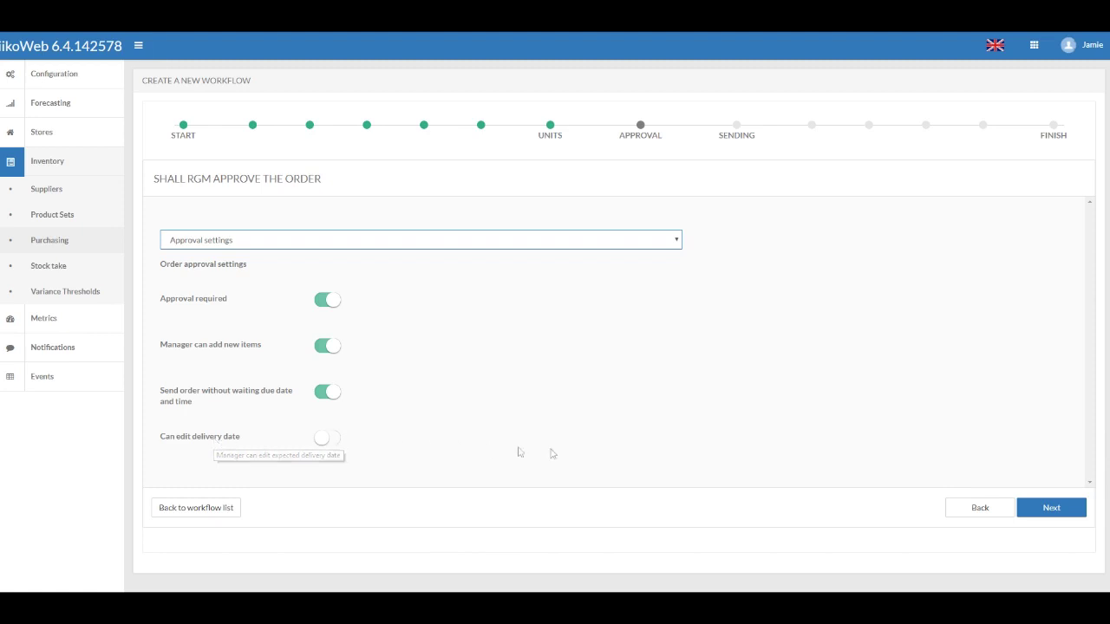
{"action": "left_click", "coordinate": [1040, 509]}
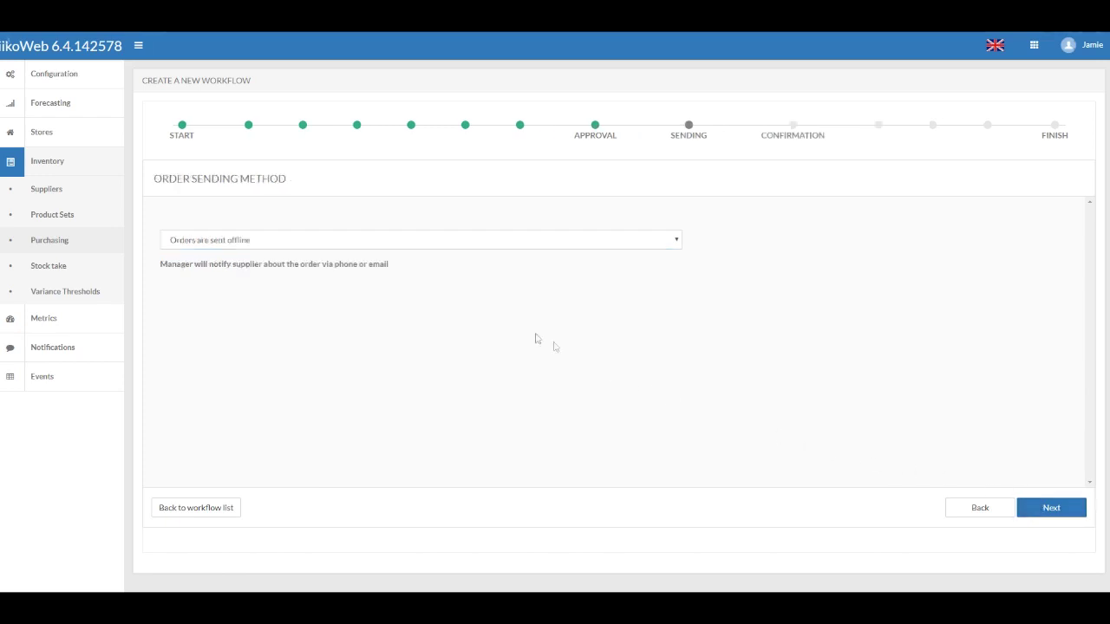
Choose "Automatic sending to supplier email" as the order sending method and enable sending a copy to the sender
{"action": "left_click", "coordinate": [425, 244]}
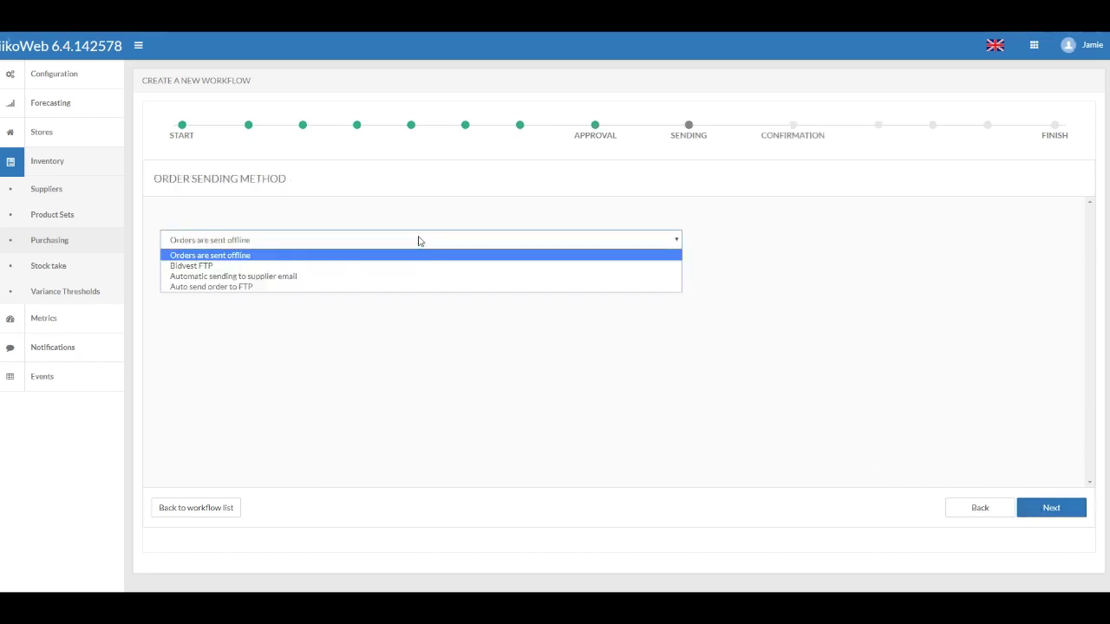
{"action": "left_click", "coordinate": [271, 277]}
{"action": "scroll", "coordinate": [272, 280], "scroll_direction": "down", "scroll_amount": 2}
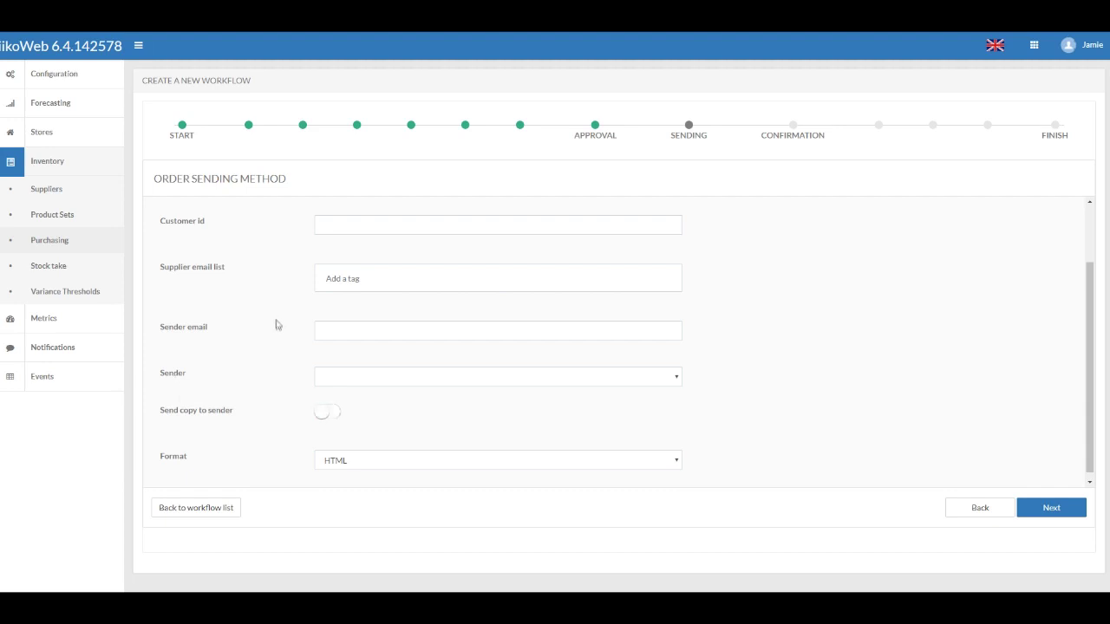
{"action": "left_click", "coordinate": [366, 384]}
{"action": "scroll", "coordinate": [371, 340], "scroll_direction": "down", "scroll_amount": 1}
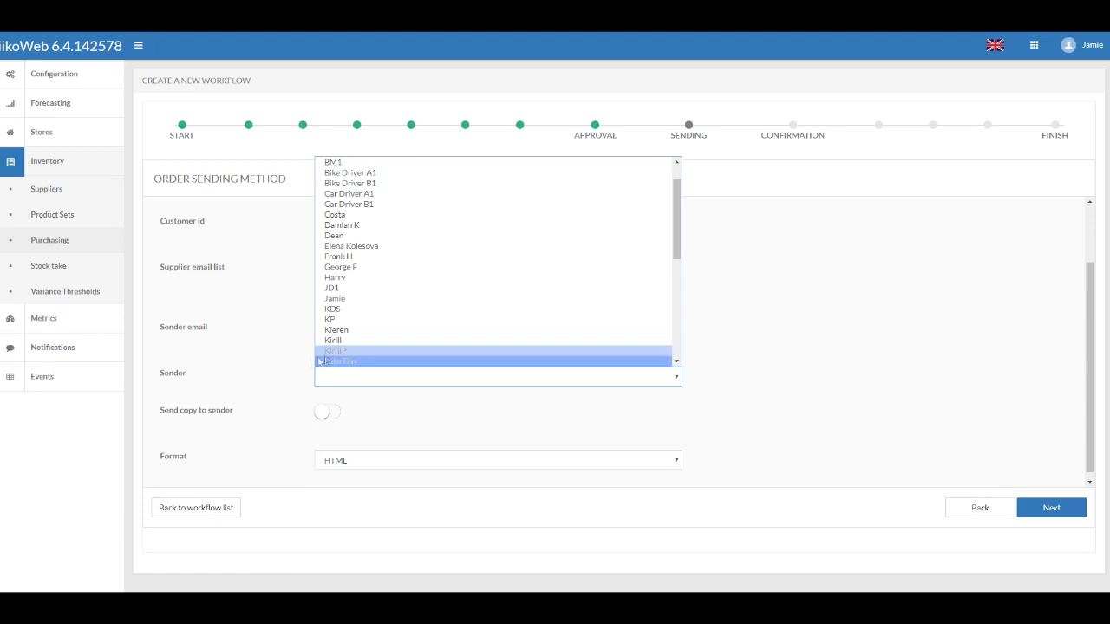
{"action": "left_click", "coordinate": [180, 408]}
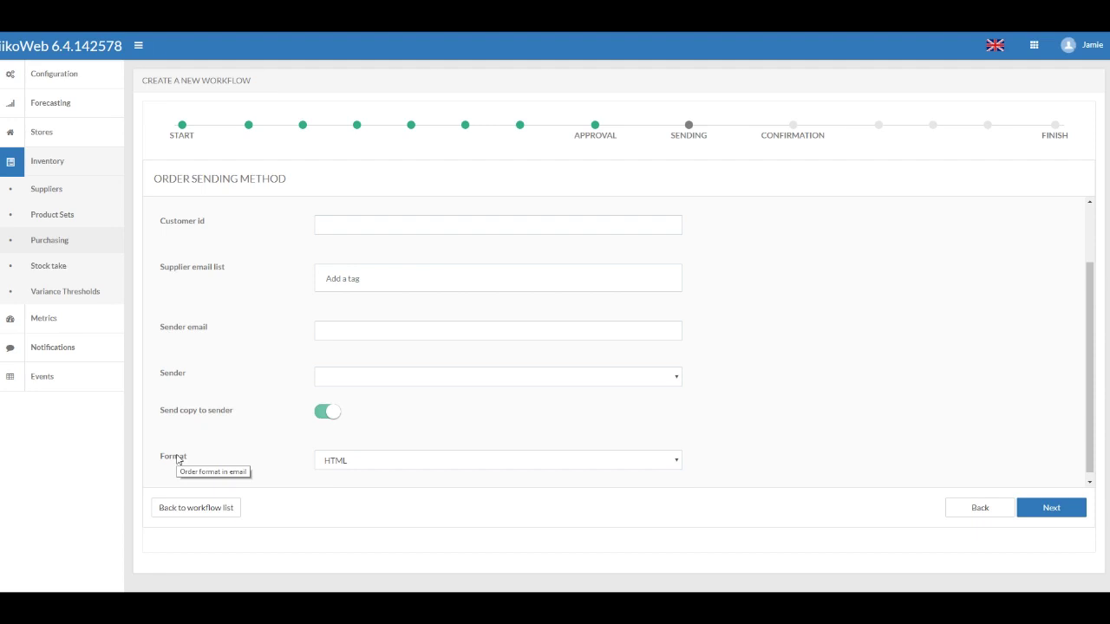
Set the emailed order format to XLSX and proceed to the supplier confirmation settings
{"action": "left_click", "coordinate": [379, 462]}
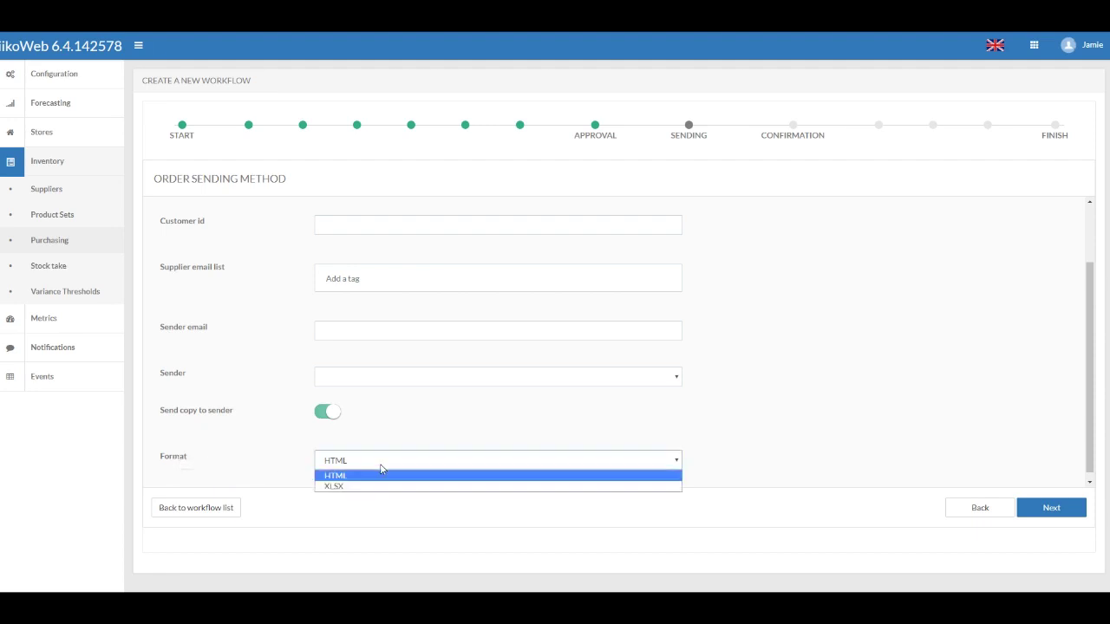
{"action": "left_click", "coordinate": [359, 487]}
{"action": "left_click", "coordinate": [1051, 507]}
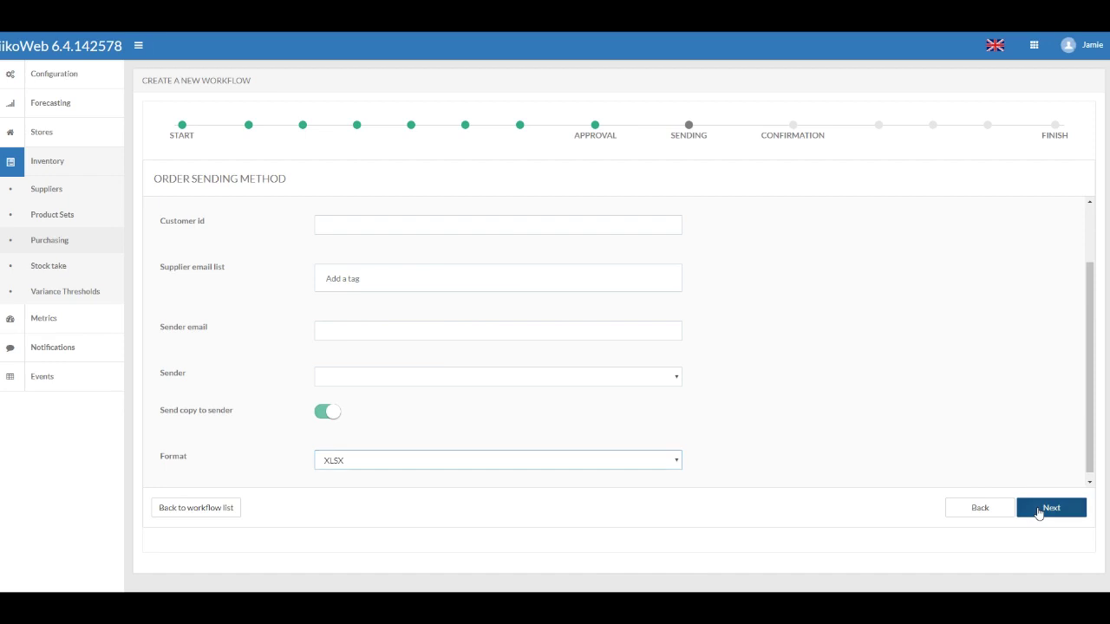
Set the order confirmation to "Supplier does not send confirmation" and proceed to the shipment settings
{"action": "left_click", "coordinate": [408, 246]}
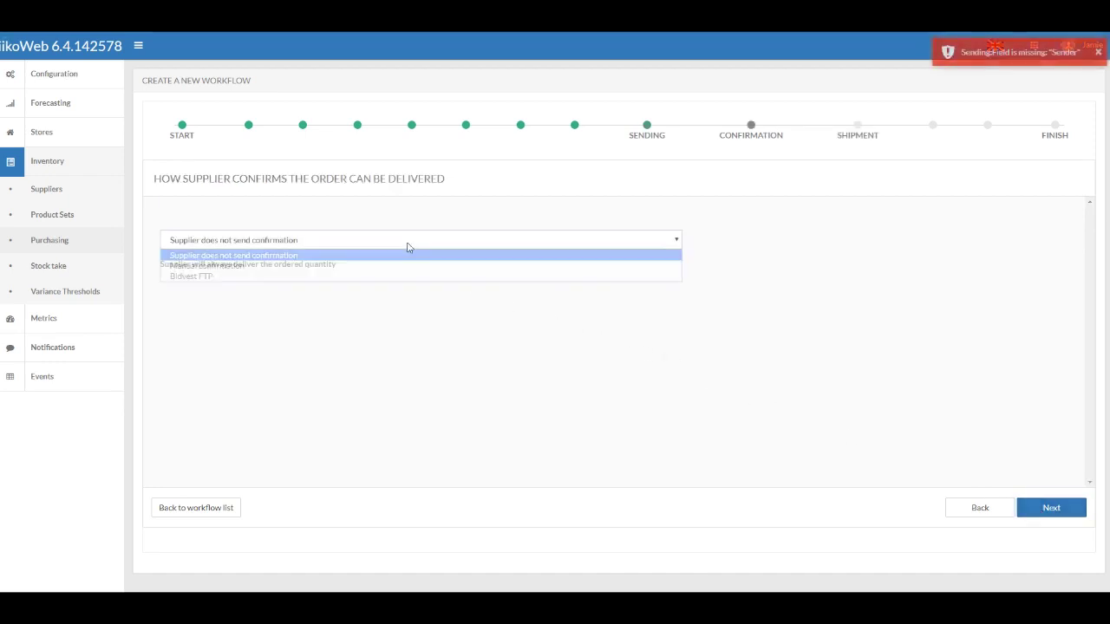
{"action": "left_click", "coordinate": [408, 246]}
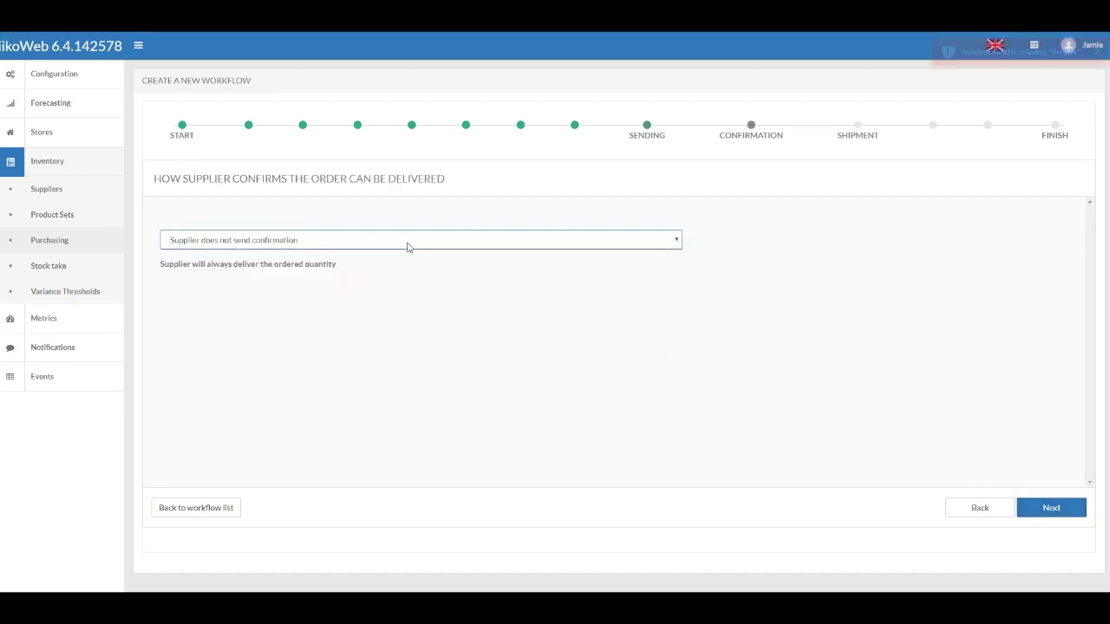
{"action": "left_click", "coordinate": [407, 247]}
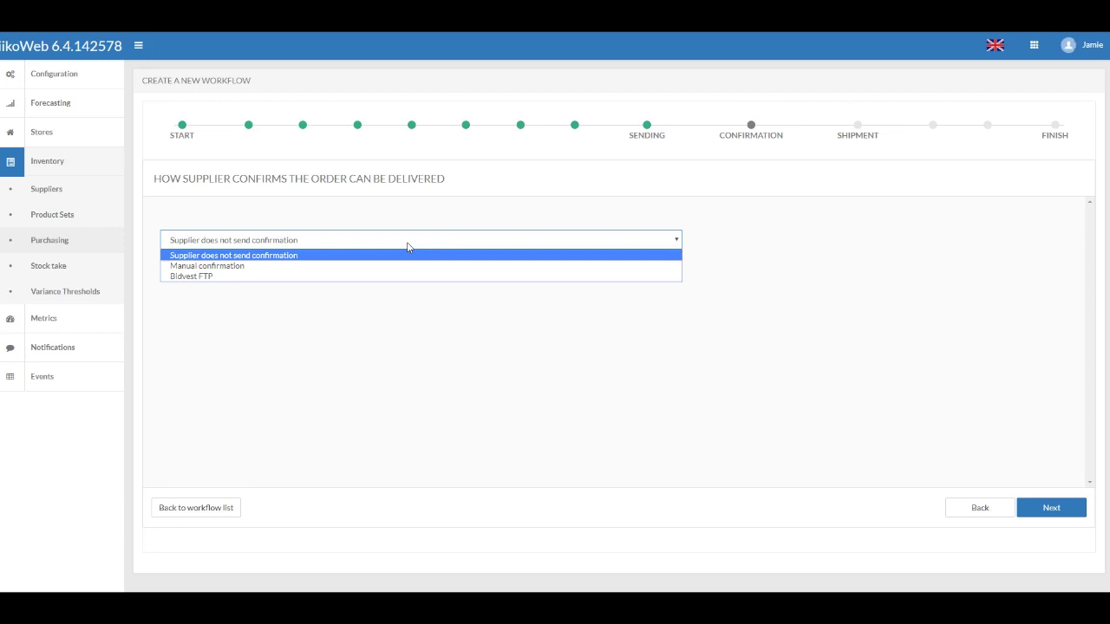
{"action": "left_click", "coordinate": [318, 266]}
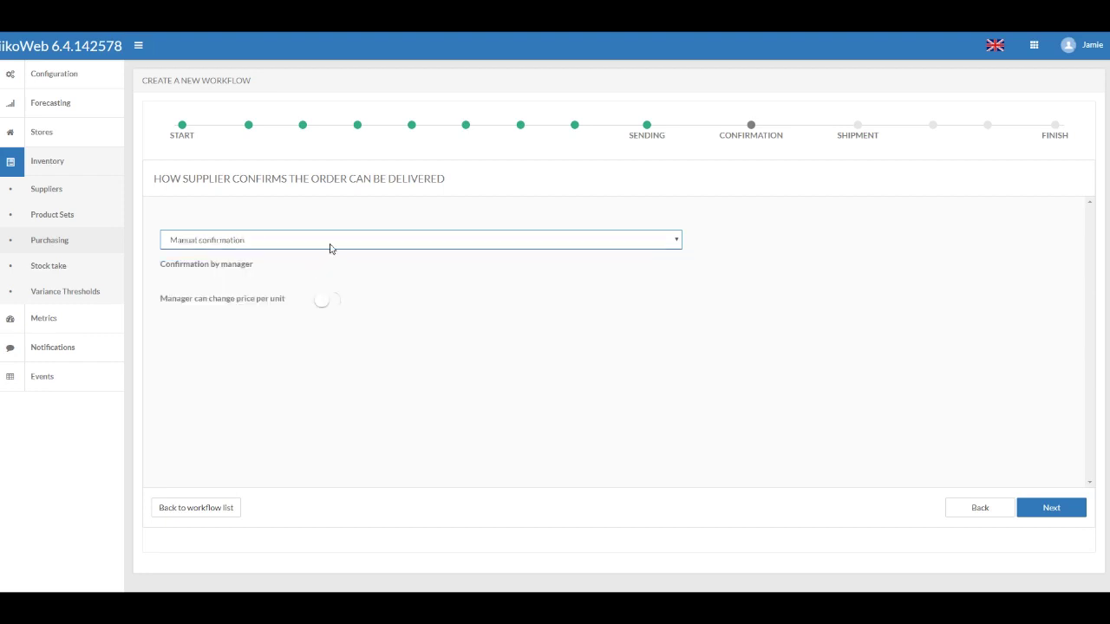
{"action": "left_click", "coordinate": [330, 248]}
{"action": "left_click", "coordinate": [330, 256]}
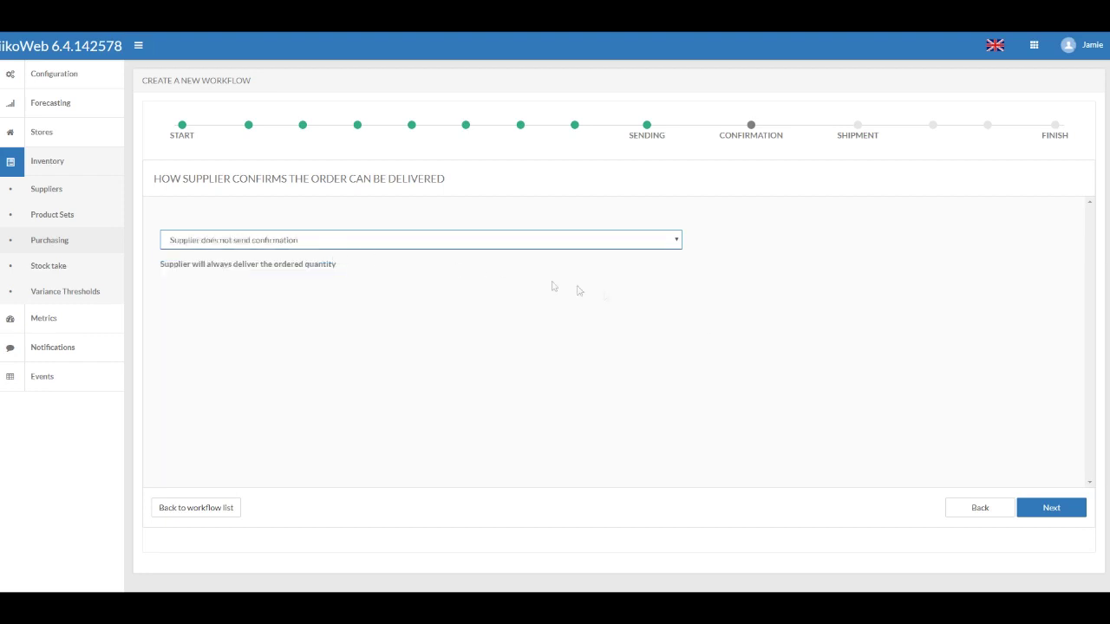
{"action": "left_click", "coordinate": [1049, 513]}
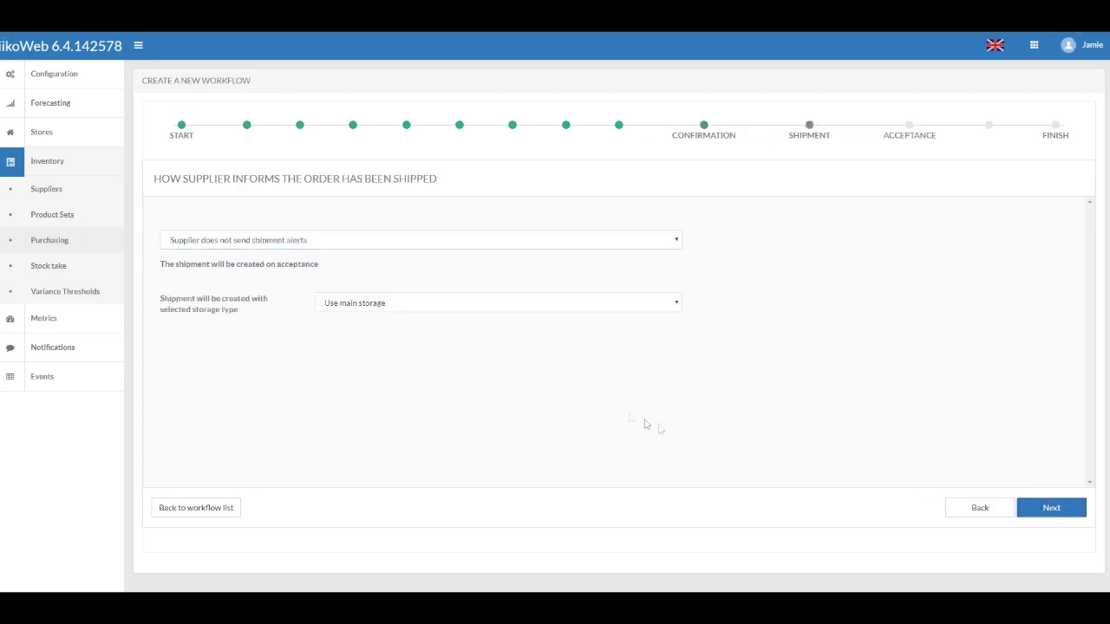
Set the supplier shipment notification to "Without notifying the Manager" and proceed to the acceptance settings
{"action": "left_click", "coordinate": [435, 242]}
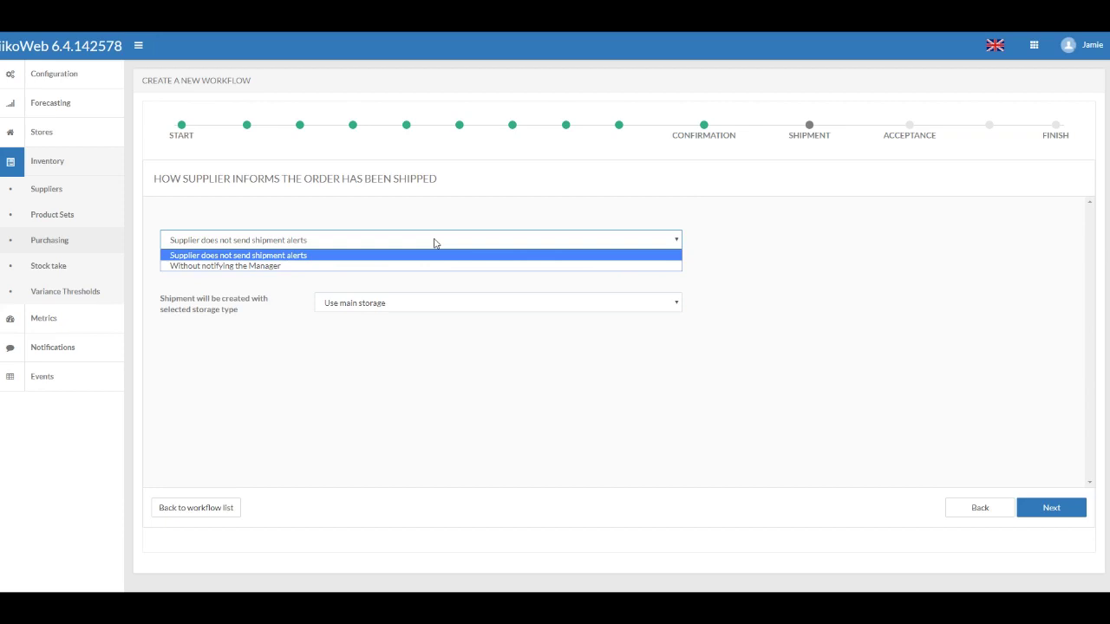
{"action": "left_click", "coordinate": [431, 266]}
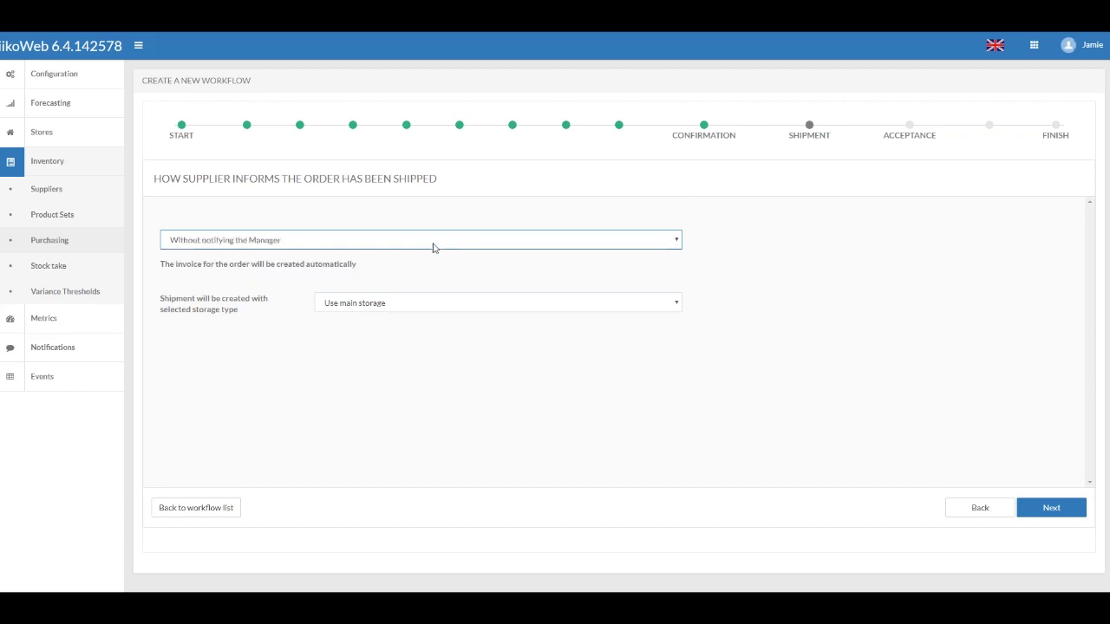
{"action": "left_click", "coordinate": [1045, 508]}
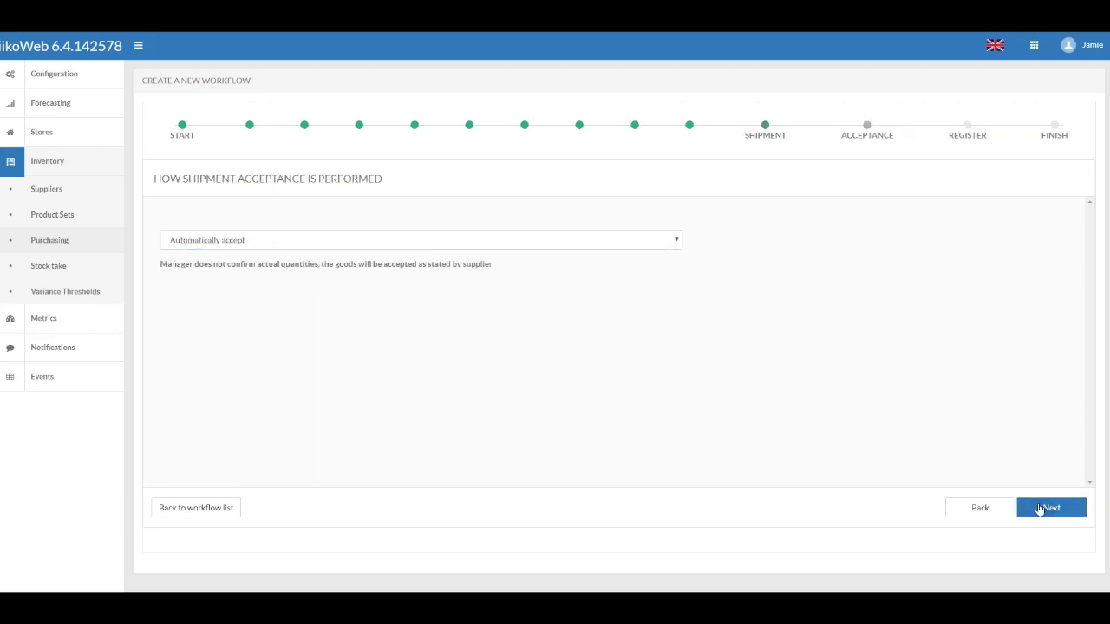
Set shipment acceptance to "Manager acceptance required", keep the "Register accepted" registration method, and proceed to the workflow summary
{"action": "left_click", "coordinate": [534, 240]}
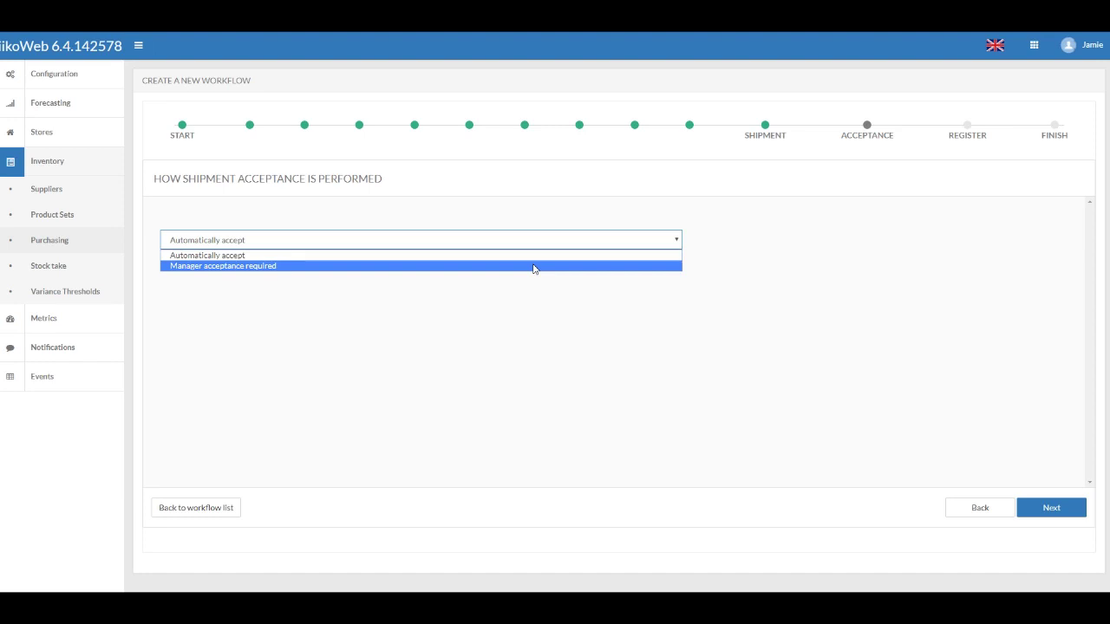
{"action": "left_click", "coordinate": [534, 268]}
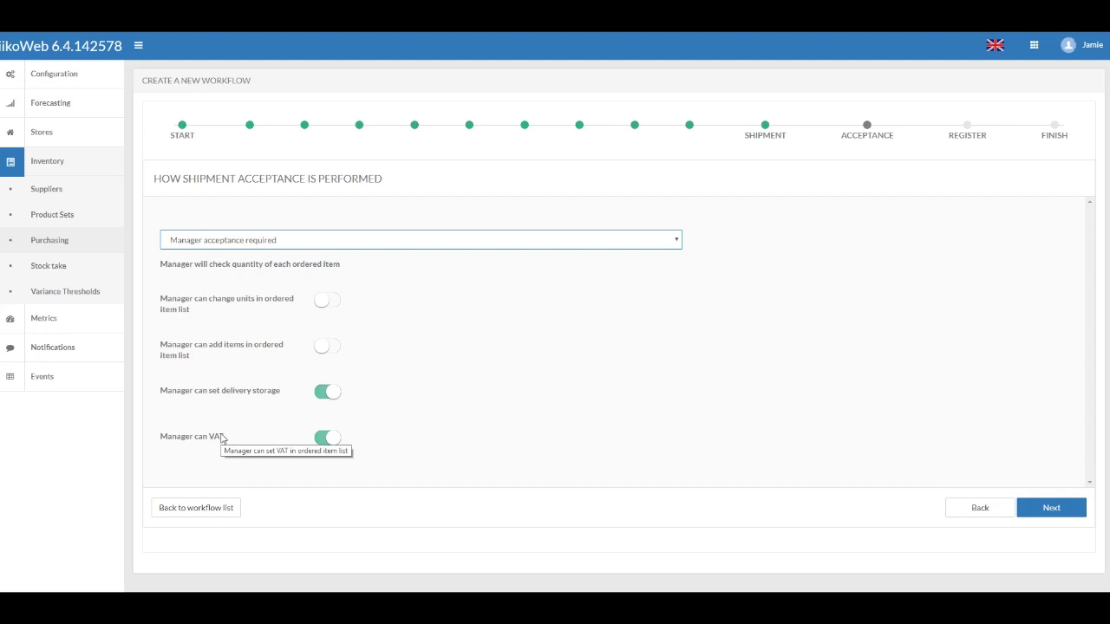
{"action": "left_click", "coordinate": [1036, 511]}
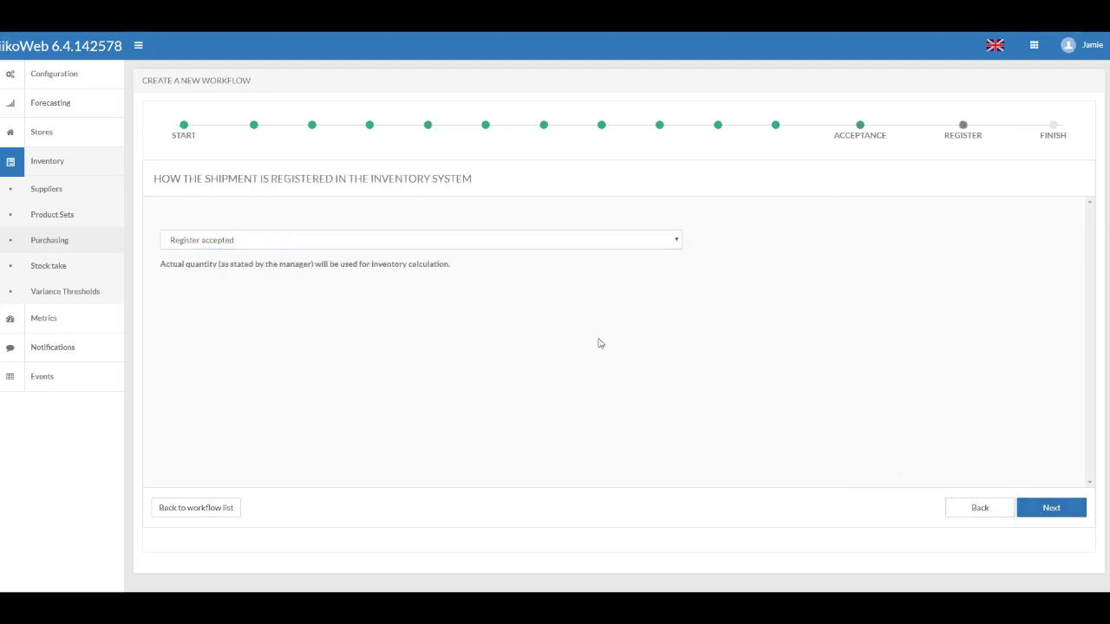
{"action": "left_click", "coordinate": [1057, 515]}
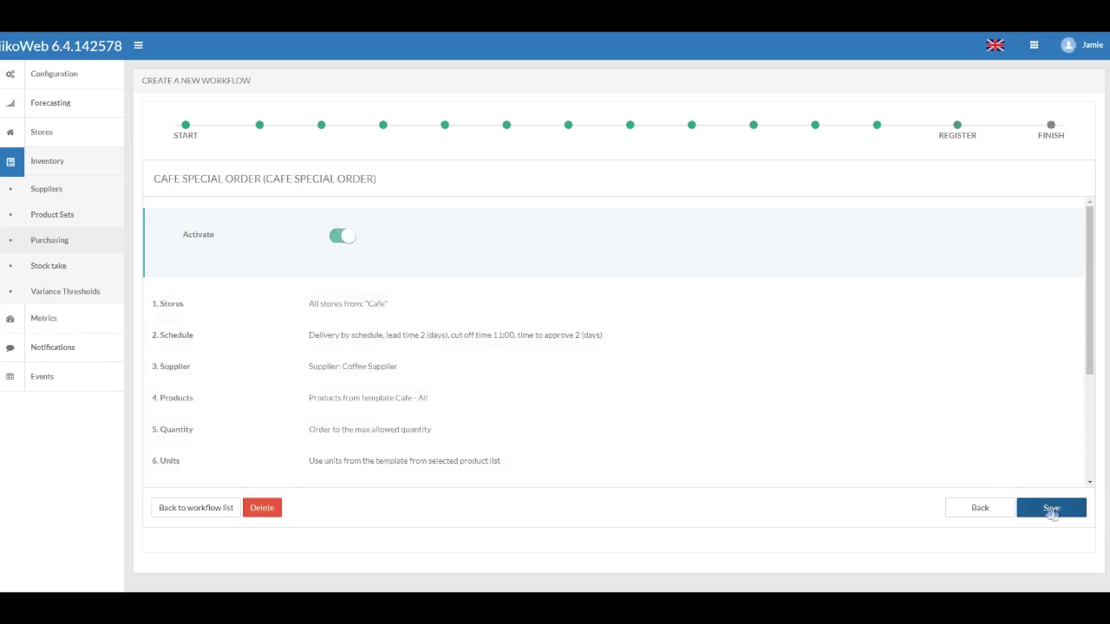